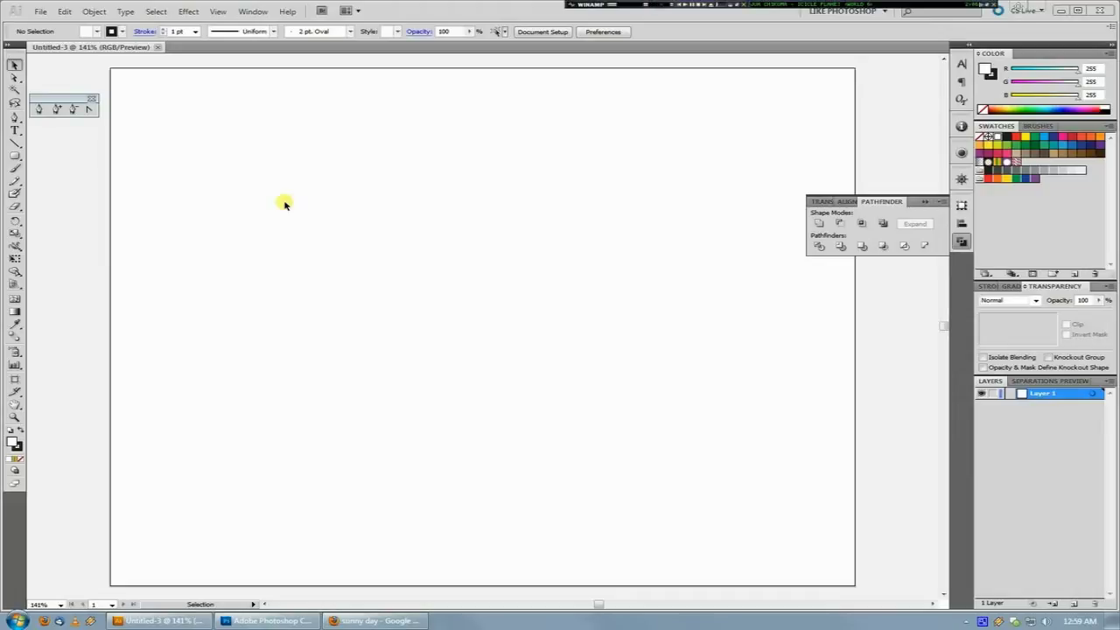
Nudge the blank artboard slightly, then close the Pathfinder panel and the floating tool panel.
{"action": "key", "text": "h"}
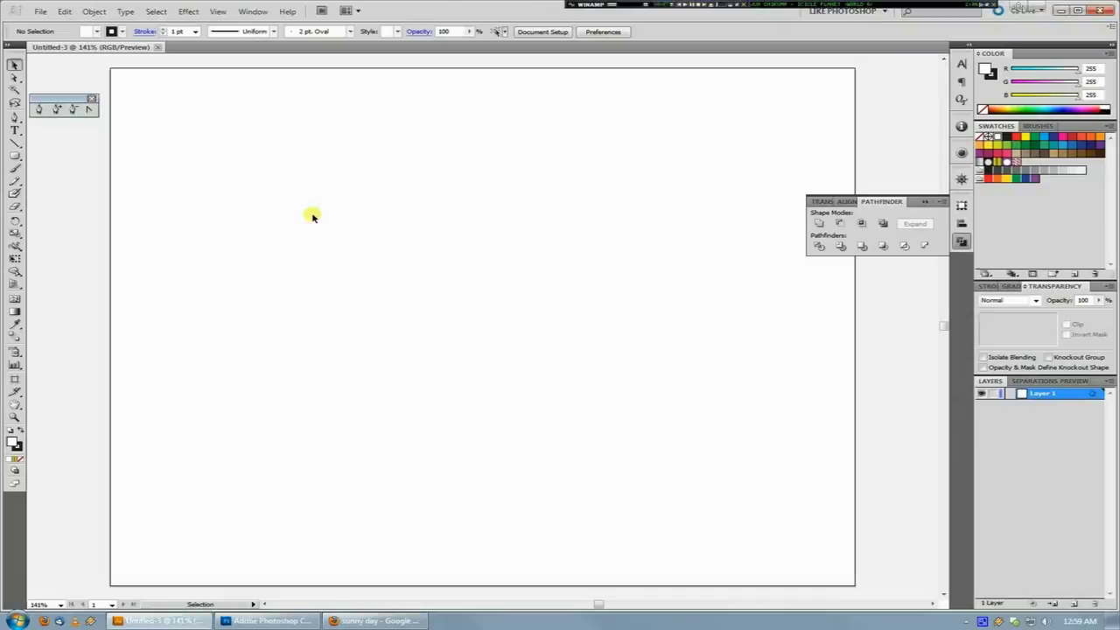
{"action": "left_click_drag", "start_coordinate": [332, 201], "coordinate": [331, 204]}
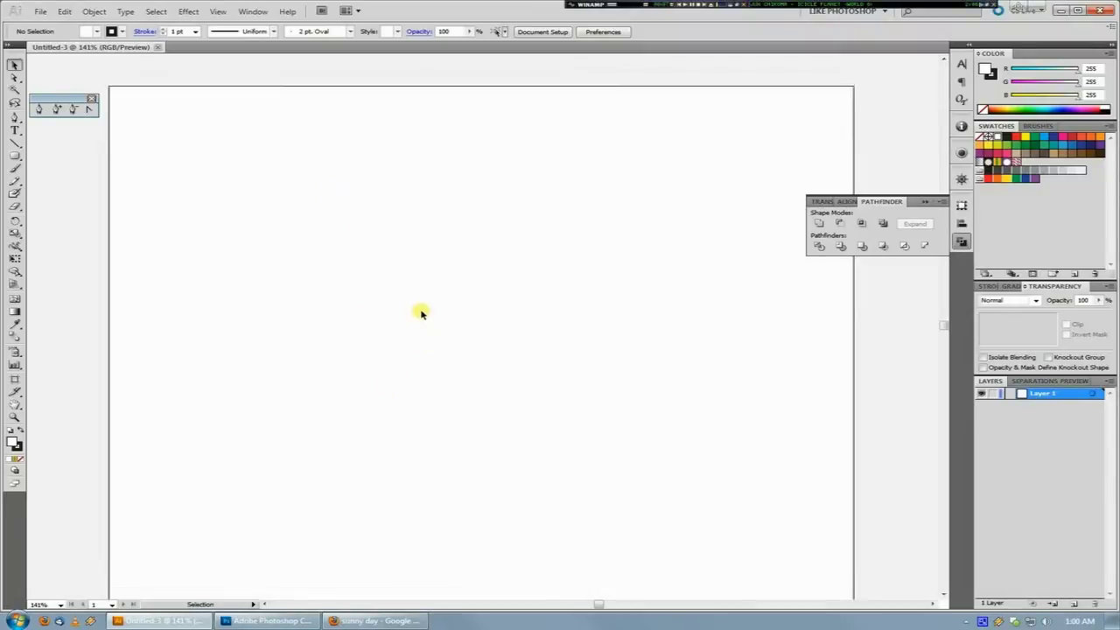
{"action": "scroll", "coordinate": [446, 308], "scroll_direction": "down", "scroll_amount": 1}
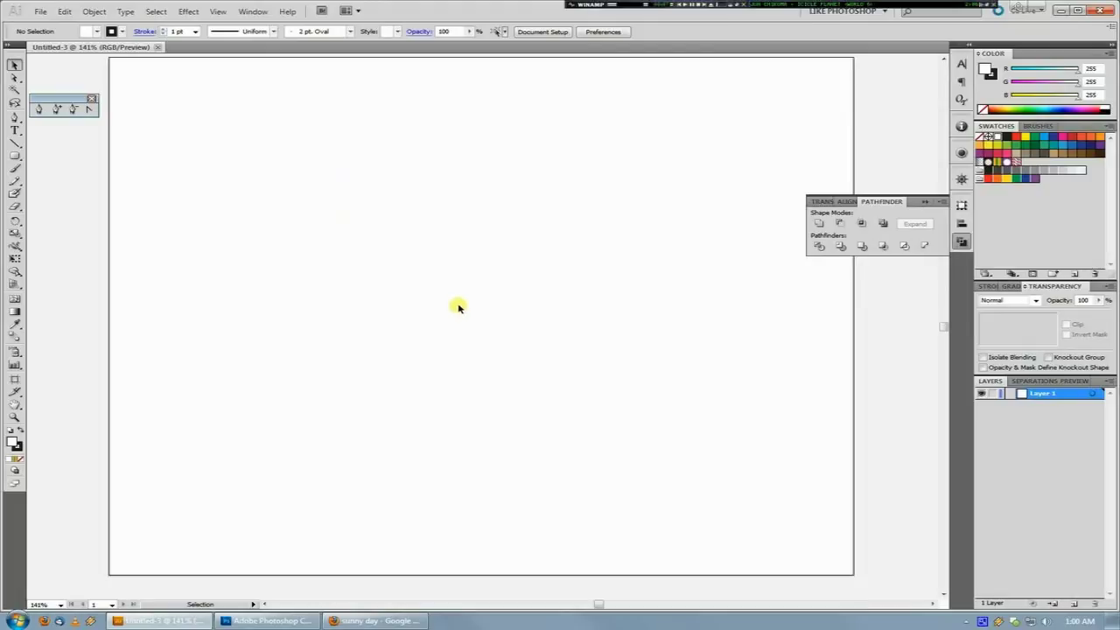
{"action": "scroll", "coordinate": [473, 315], "scroll_direction": "up", "scroll_amount": 1}
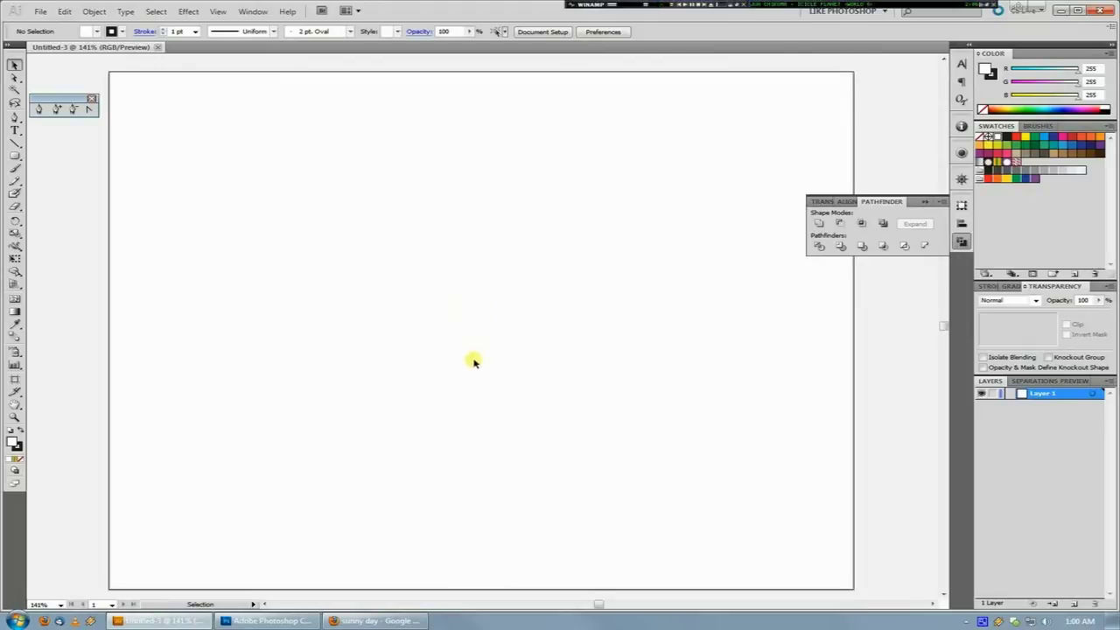
{"action": "left_click", "coordinate": [961, 243]}
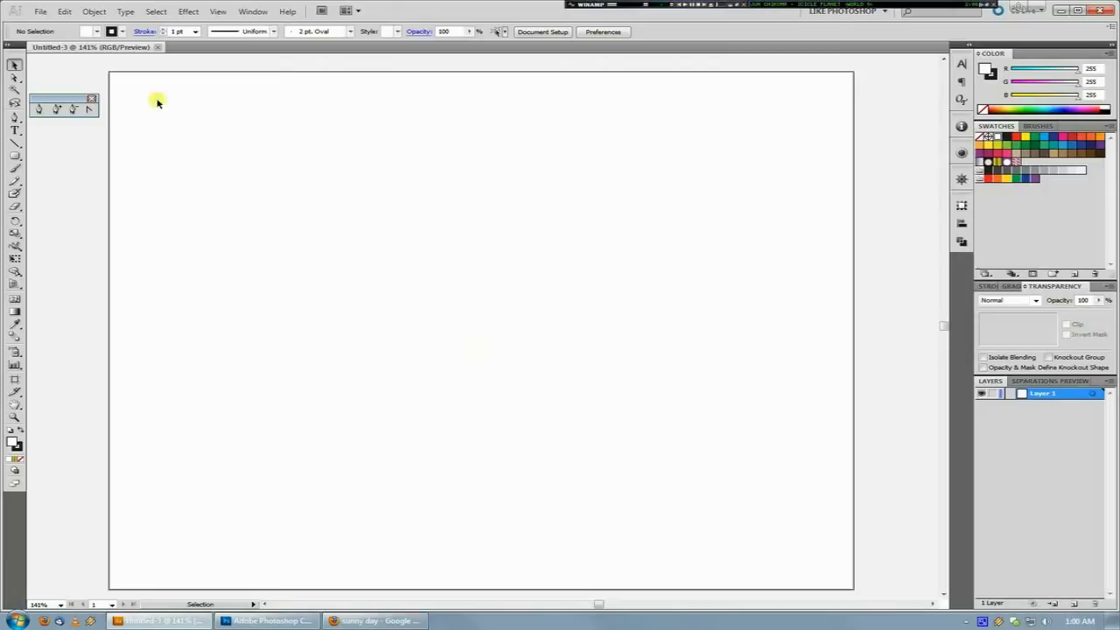
{"action": "left_click", "coordinate": [91, 98]}
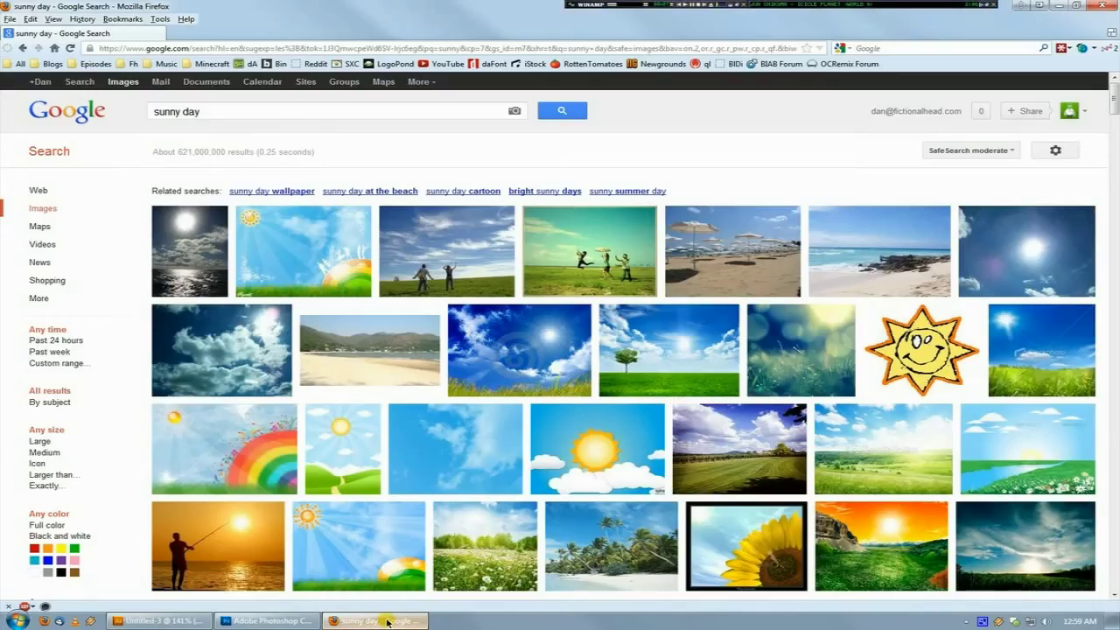
Bring up the 'sunny day' Google Images results in Firefox and scroll through them.
{"action": "left_click", "coordinate": [383, 619]}
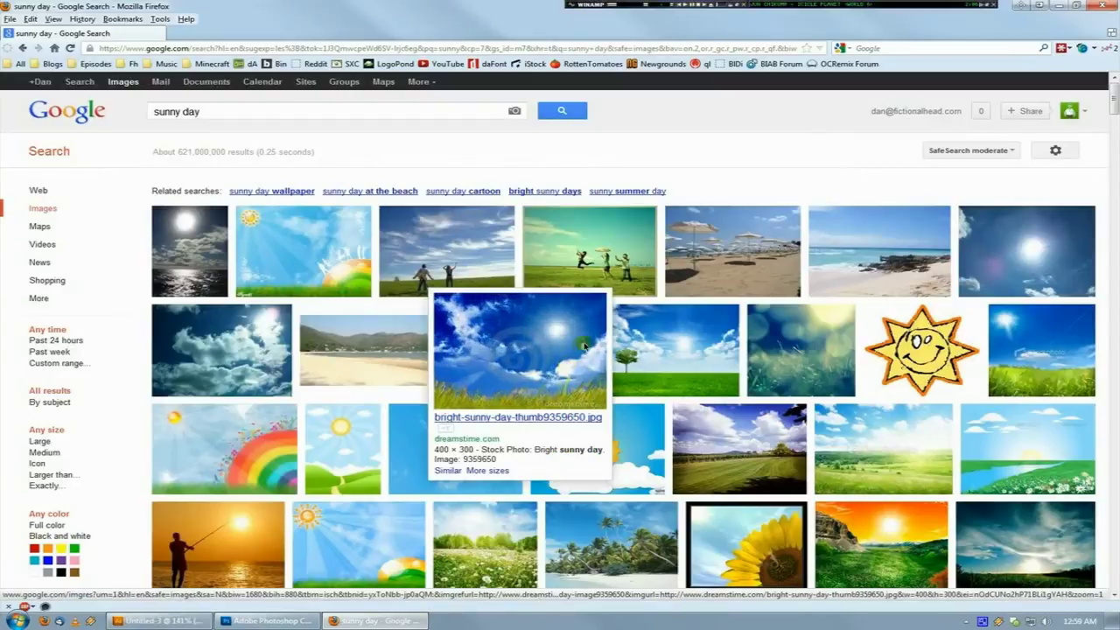
{"action": "scroll", "coordinate": [602, 323], "scroll_direction": "down", "scroll_amount": 3}
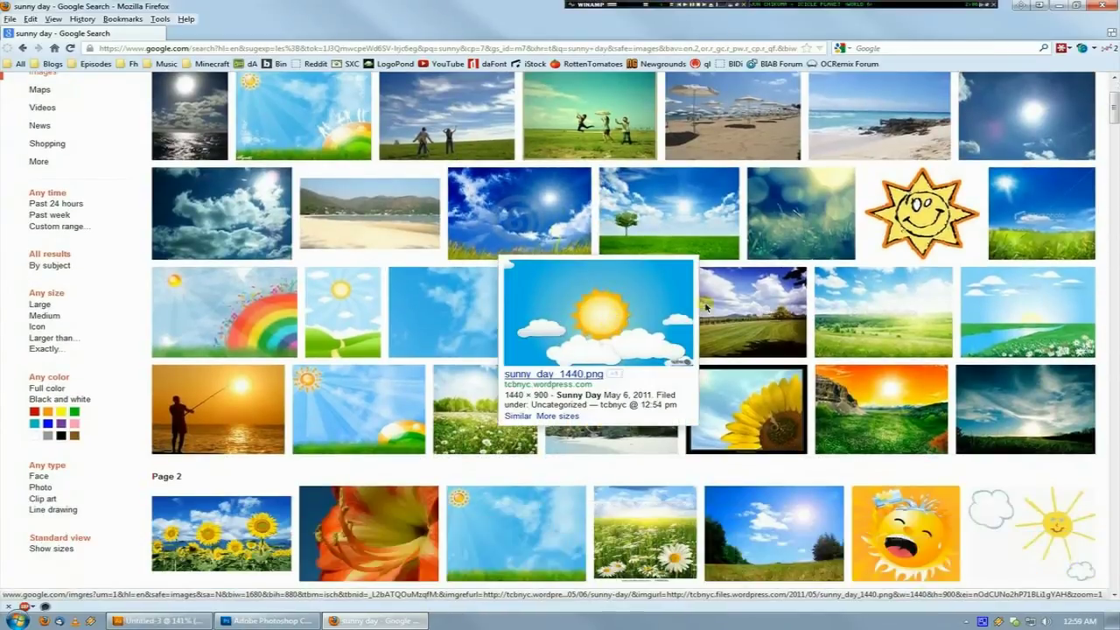
{"action": "scroll", "coordinate": [811, 280], "scroll_direction": "down", "scroll_amount": 4}
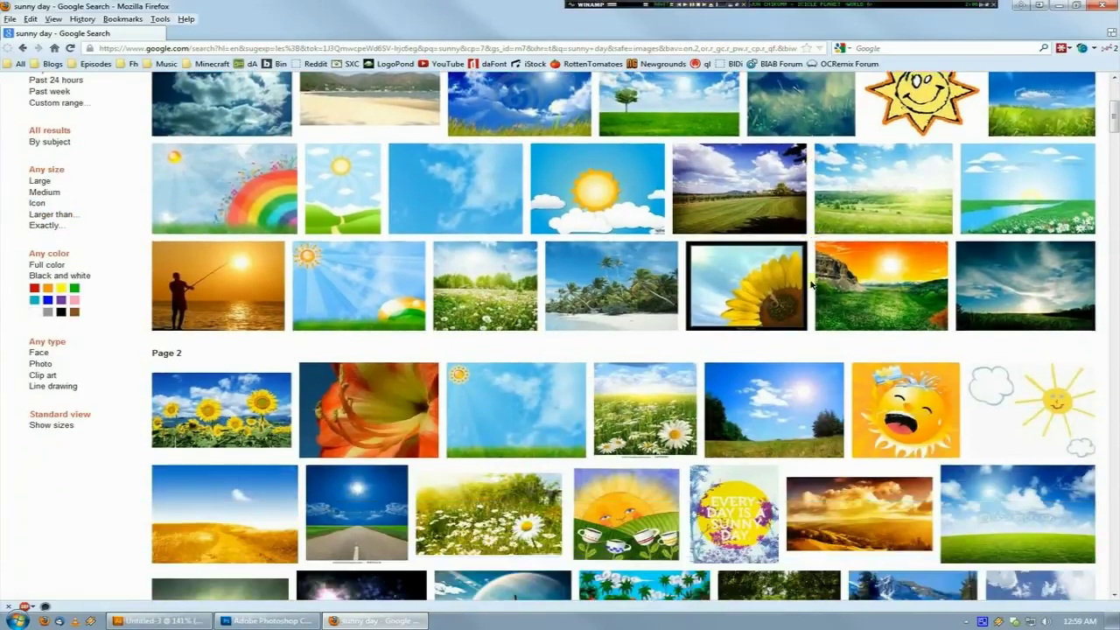
{"action": "scroll", "coordinate": [800, 309], "scroll_direction": "down", "scroll_amount": 7}
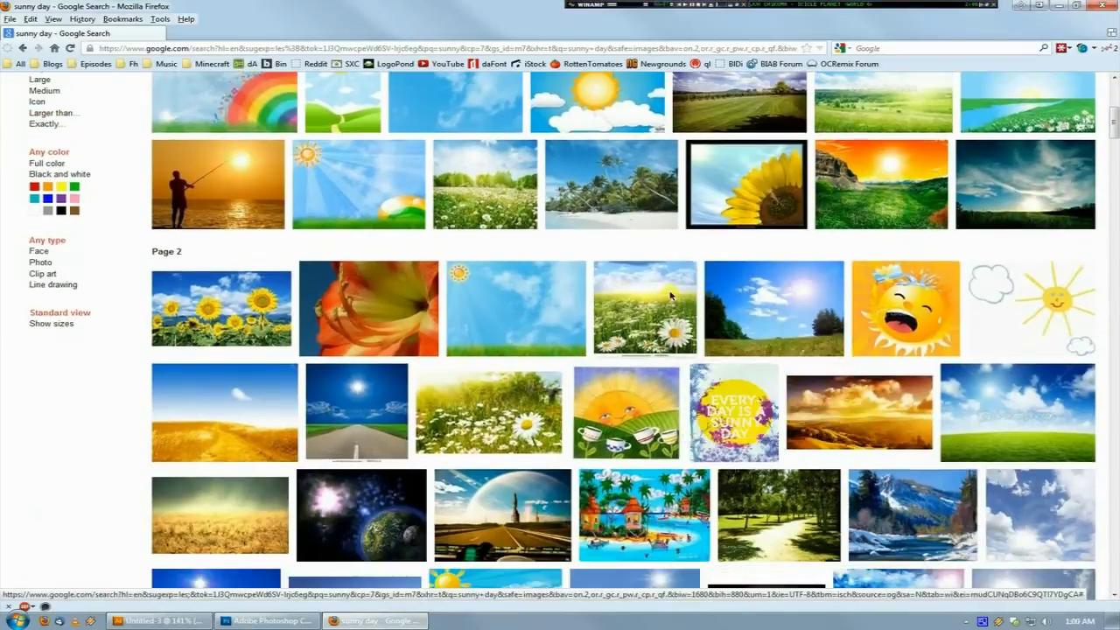
{"action": "scroll", "coordinate": [680, 303], "scroll_direction": "up", "scroll_amount": 3}
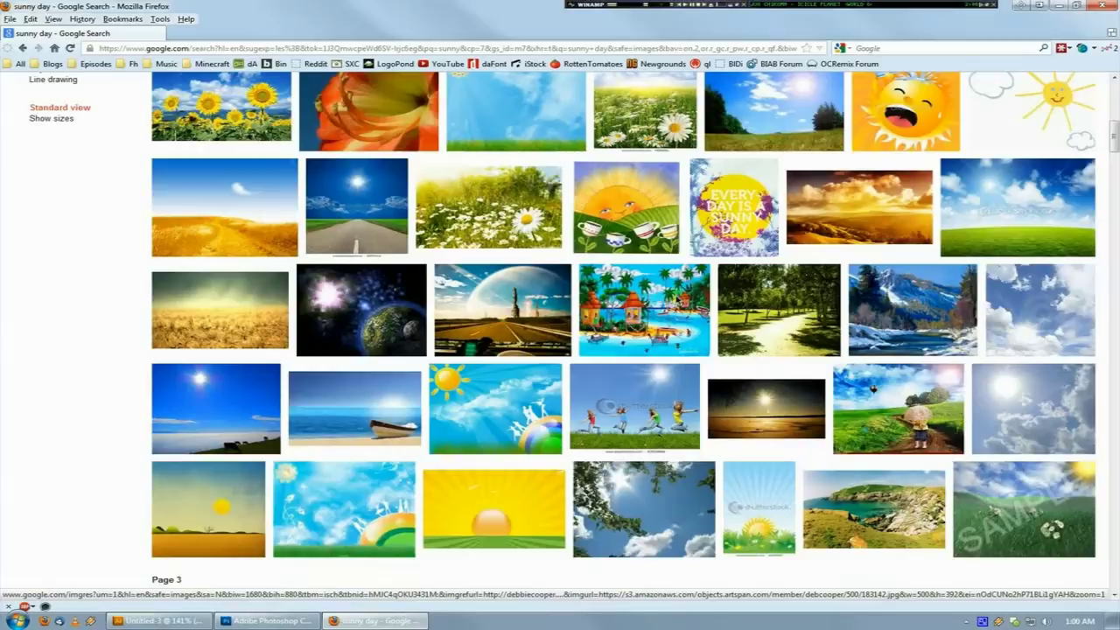
{"action": "scroll", "coordinate": [668, 310], "scroll_direction": "down", "scroll_amount": 5}
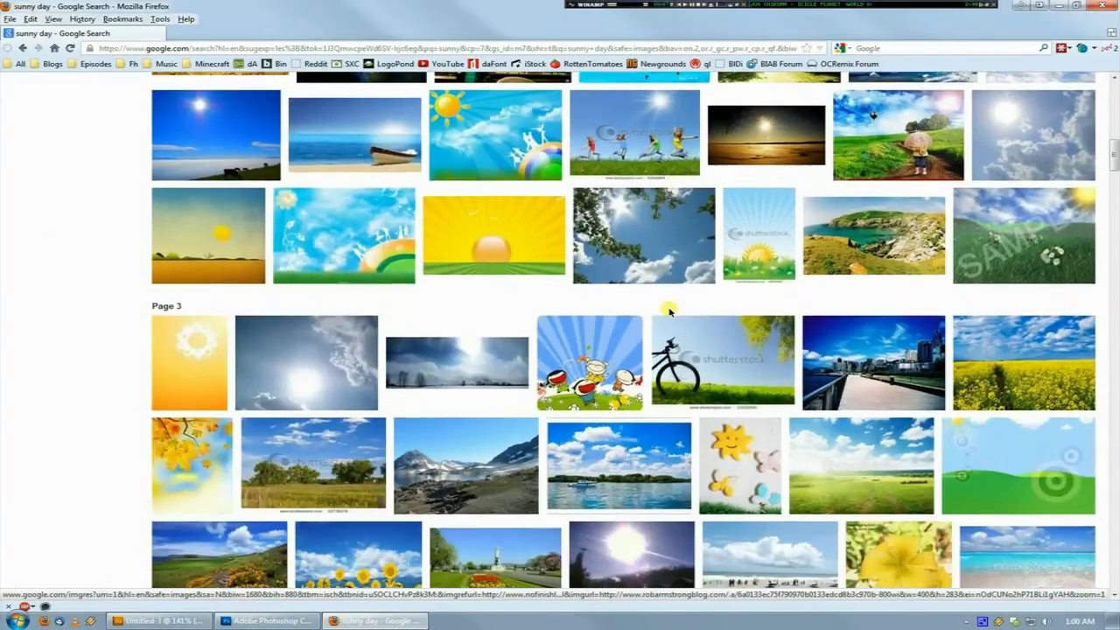
{"action": "scroll", "coordinate": [668, 310], "scroll_direction": "up", "scroll_amount": 20}
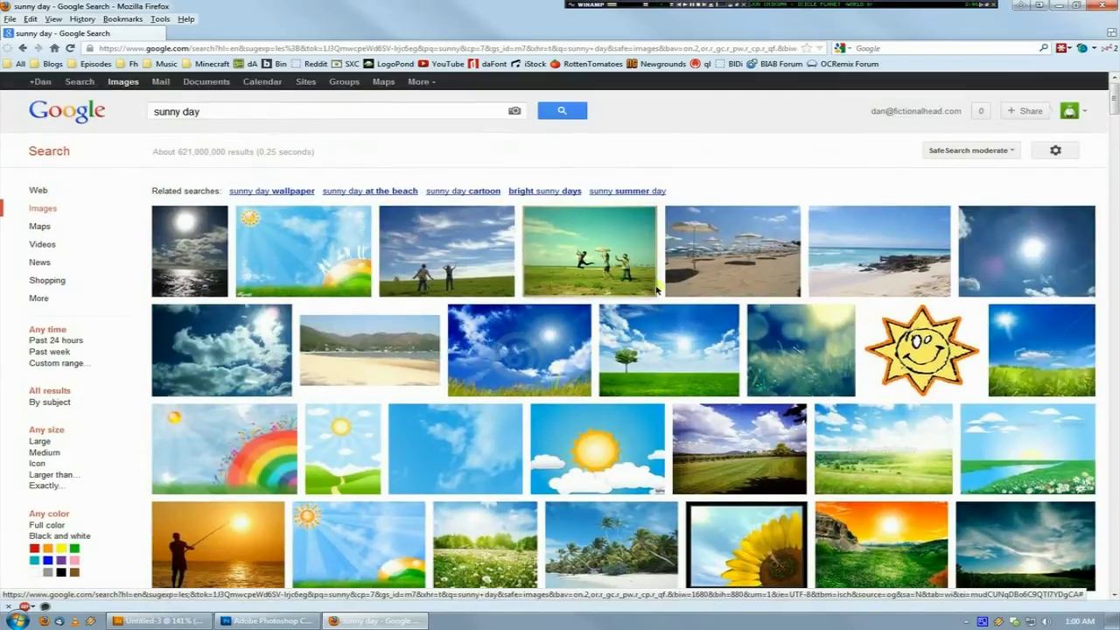
{"action": "left_click", "coordinate": [281, 114]}
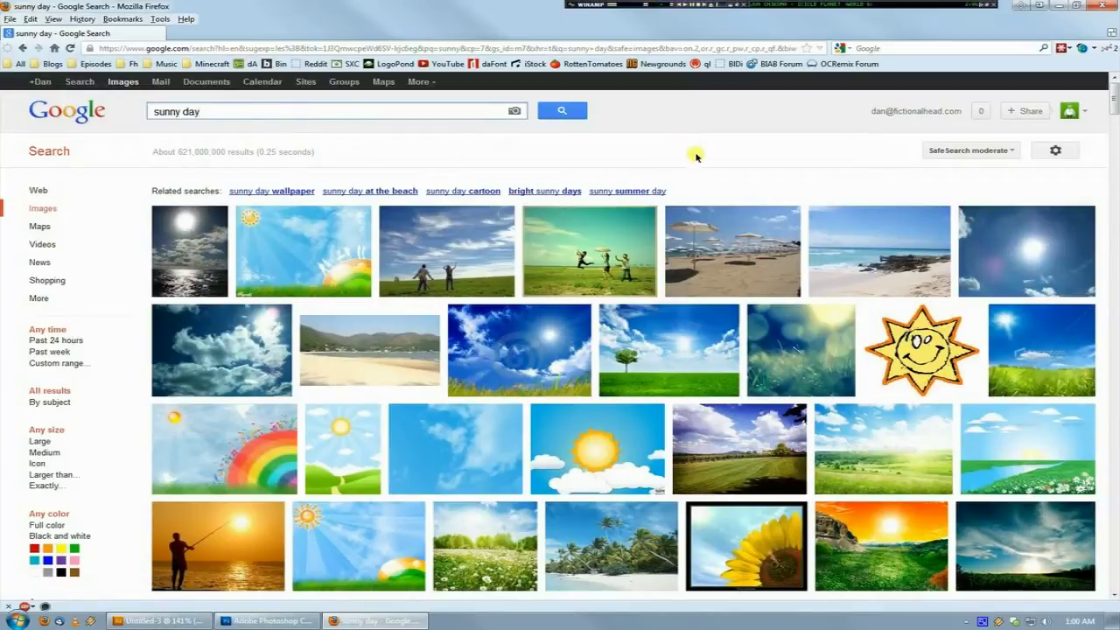
Open the dandelion-field result and copy its image.
{"action": "mouse_move", "coordinate": [752, 218]}
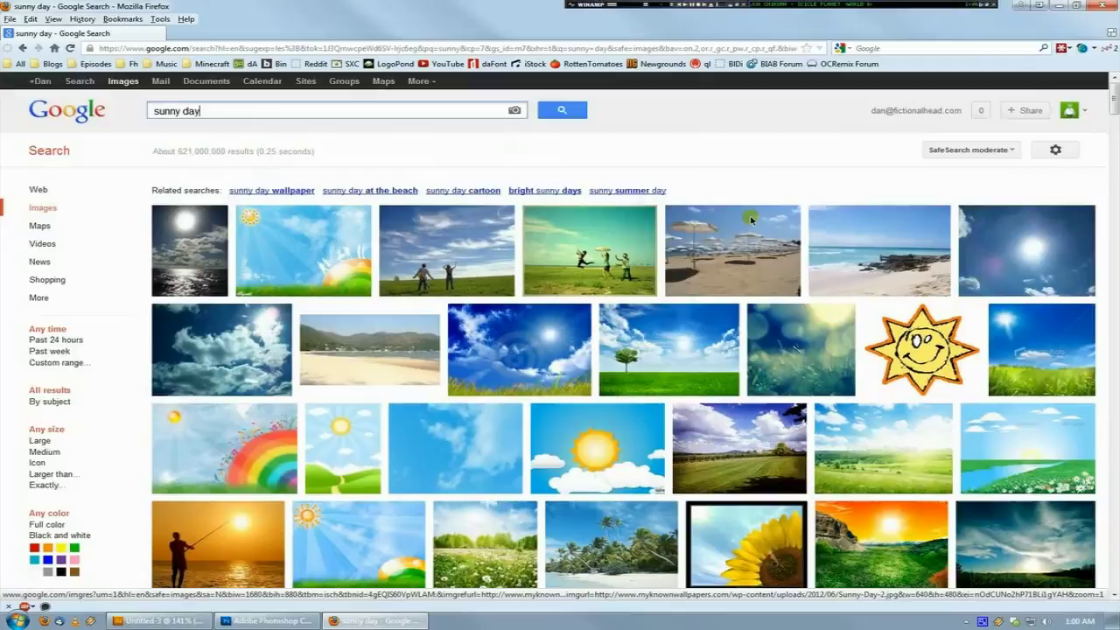
{"action": "scroll", "coordinate": [680, 224], "scroll_direction": "down", "scroll_amount": 3}
{"action": "scroll", "coordinate": [681, 224], "scroll_direction": "down", "scroll_amount": 1}
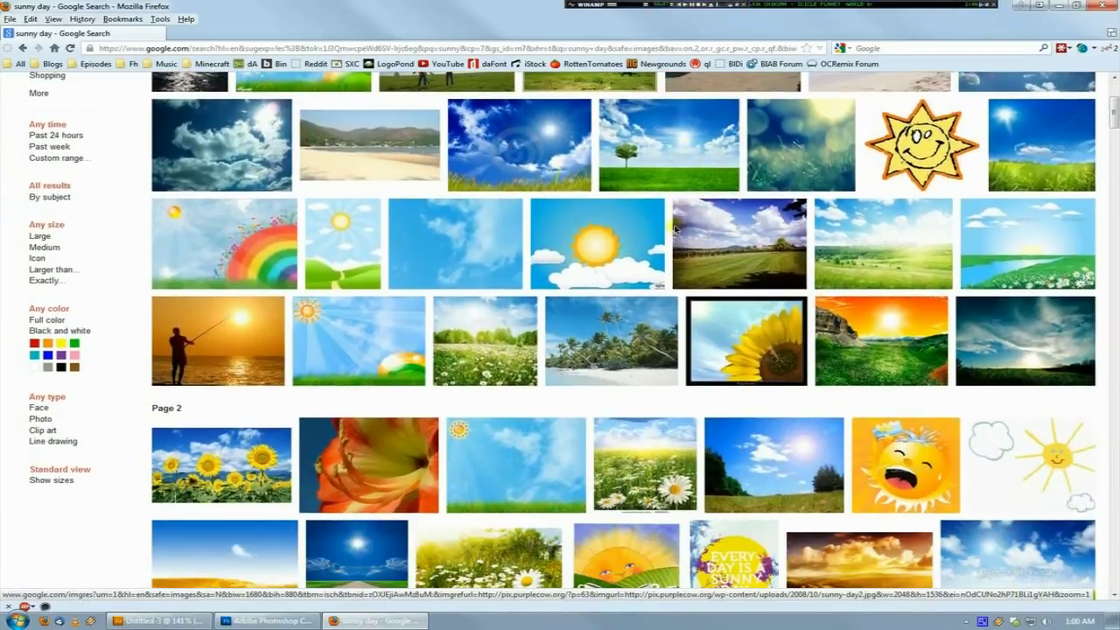
{"action": "mouse_move", "coordinate": [626, 316]}
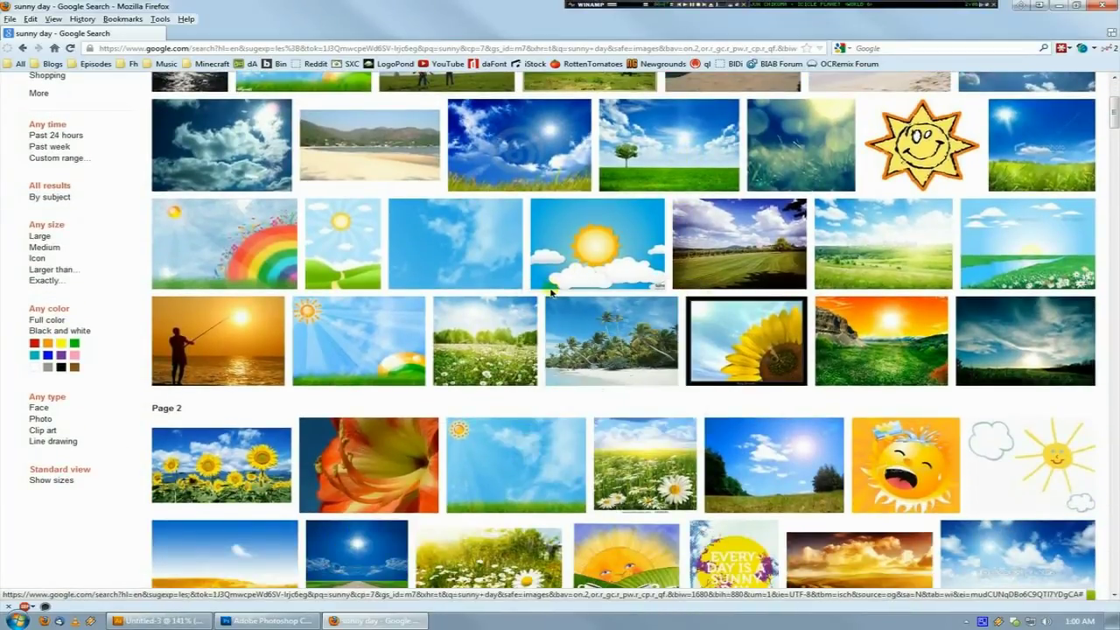
{"action": "left_click", "coordinate": [492, 337]}
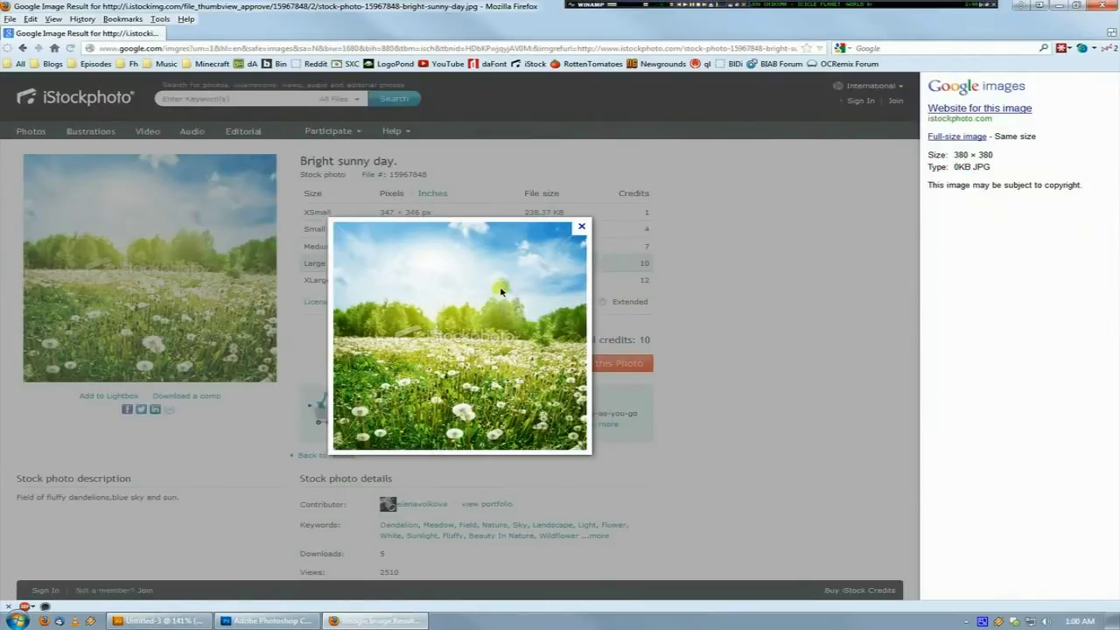
{"action": "right_click", "coordinate": [491, 281]}
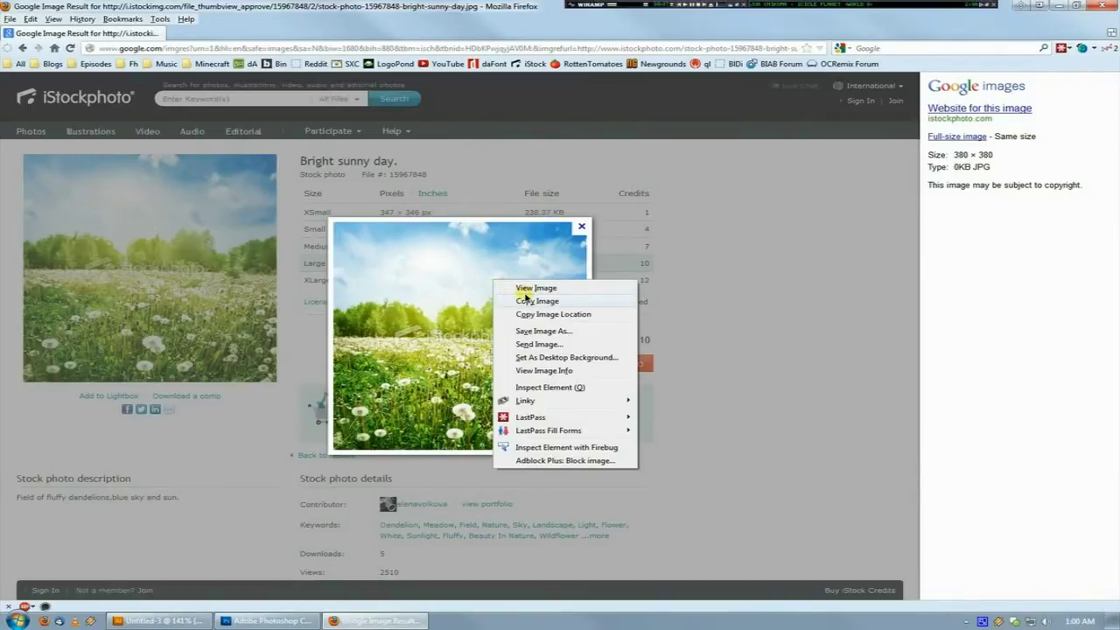
{"action": "left_click", "coordinate": [526, 300]}
Paste the meadow photo into Illustrator, zoom out, and move it left of the artboard.
{"action": "left_click", "coordinate": [174, 620]}
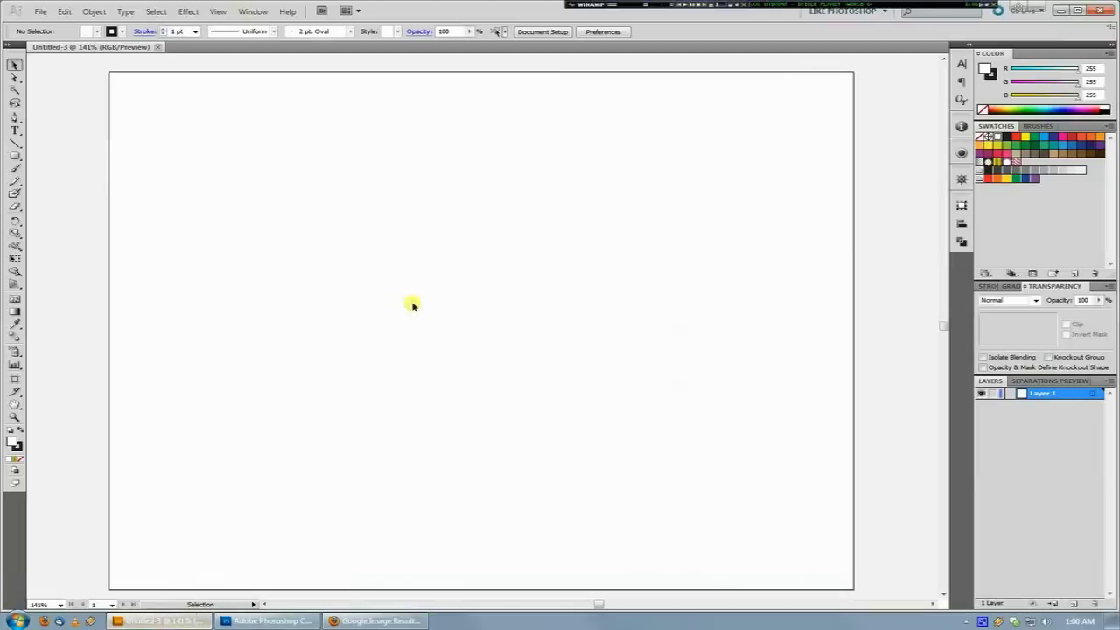
{"action": "key", "text": "ctrl+v"}
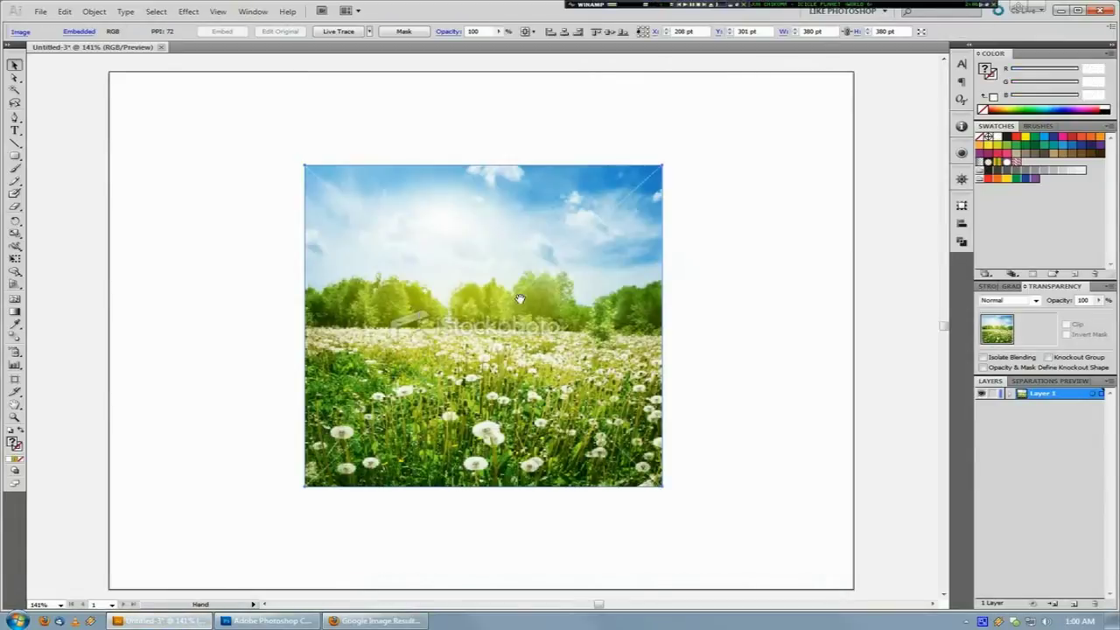
{"action": "left_click", "coordinate": [508, 299], "text": "ctrl+alt"}
{"action": "left_click", "coordinate": [577, 298], "text": "ctrl+alt"}
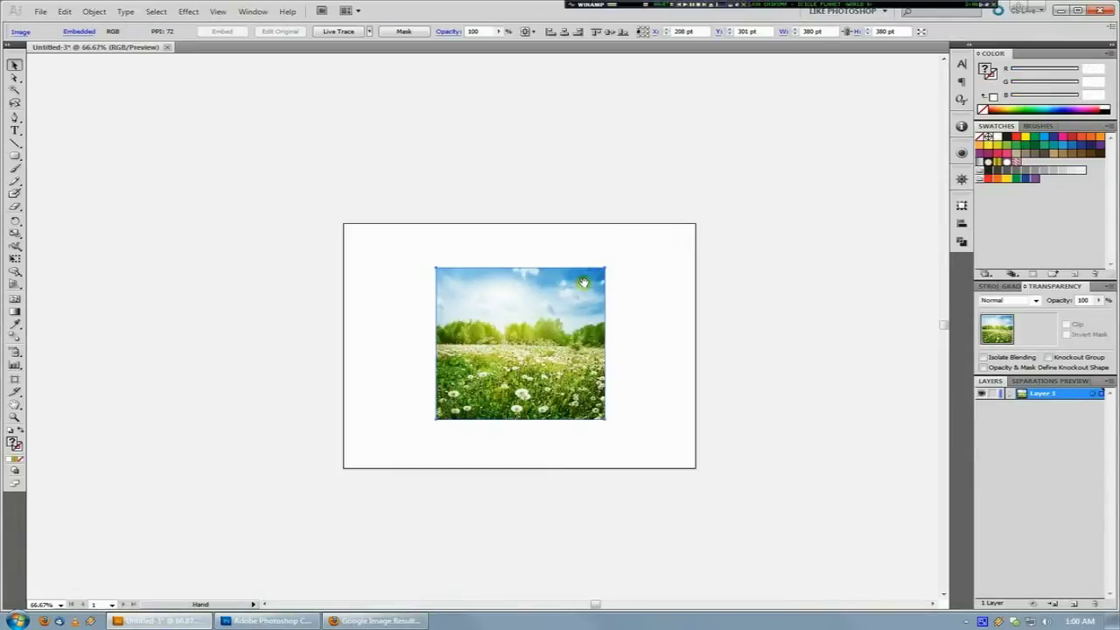
{"action": "left_click_drag", "start_coordinate": [593, 315], "coordinate": [264, 313]}
{"action": "left_click", "coordinate": [575, 174]}
{"action": "scroll", "coordinate": [519, 315], "scroll_direction": "right", "scroll_amount": 2}
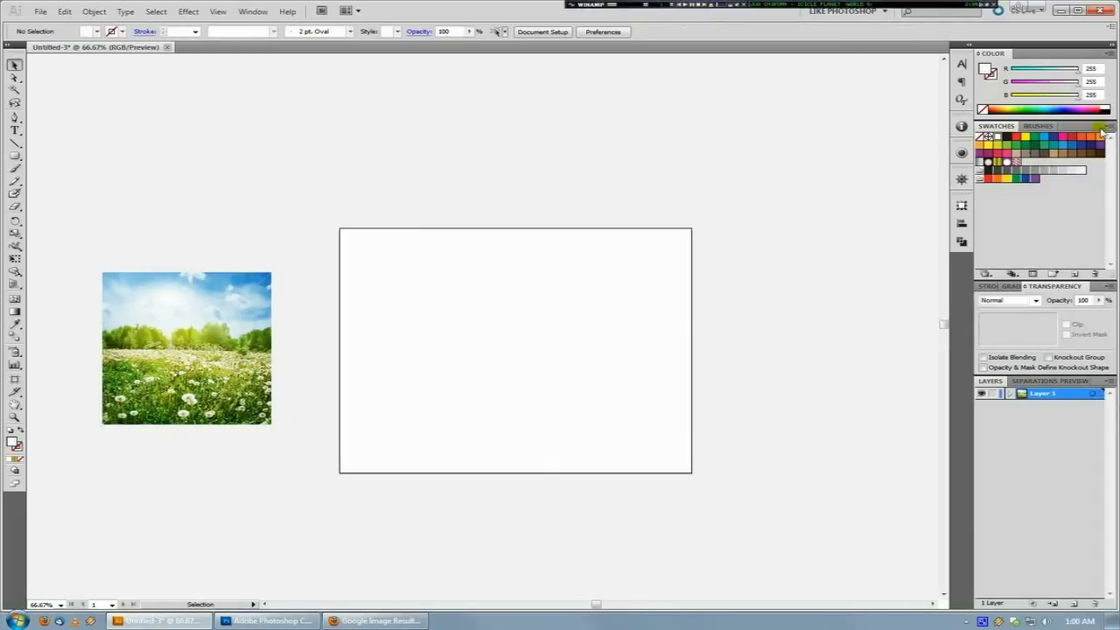
Delete all unused swatches, then the orange, yellow and dark green swatches.
{"action": "left_click", "coordinate": [1108, 128]}
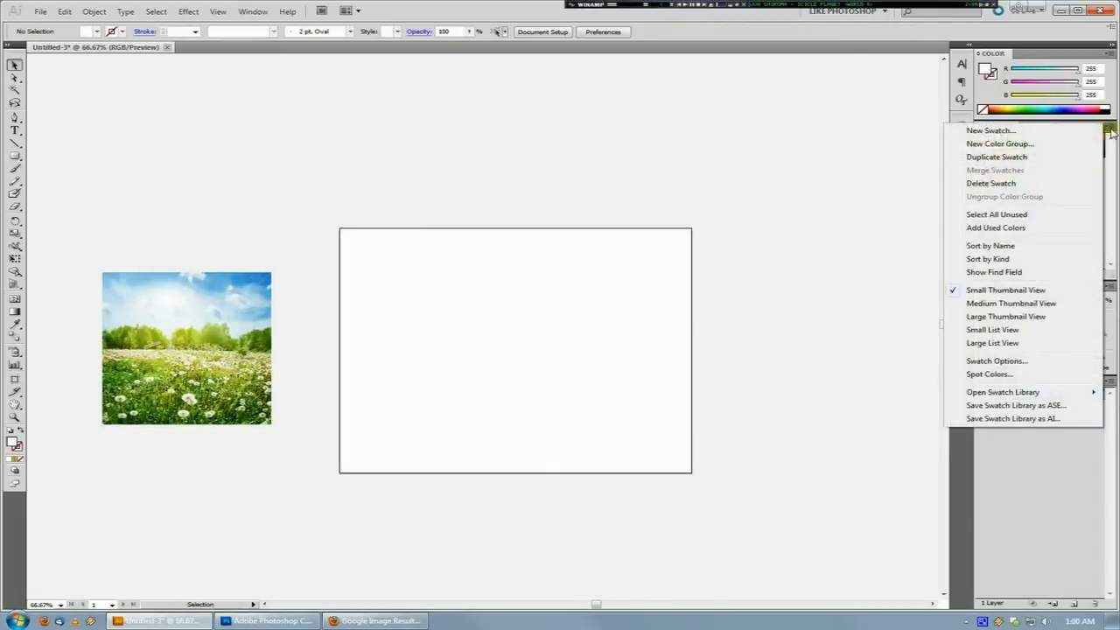
{"action": "left_click", "coordinate": [1029, 219]}
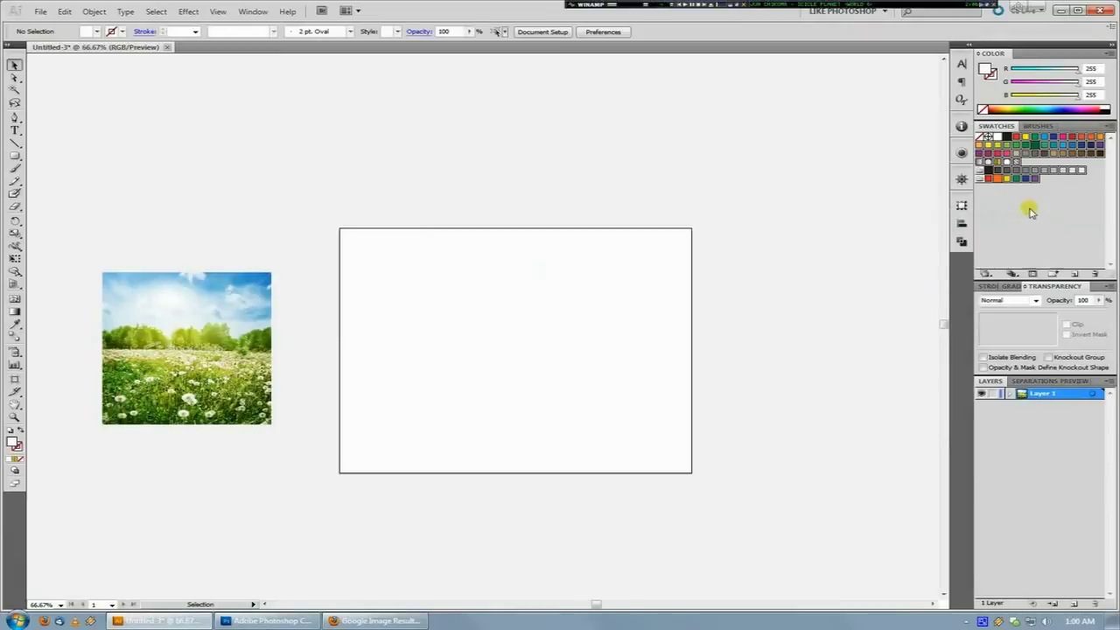
{"action": "left_click", "coordinate": [1093, 273]}
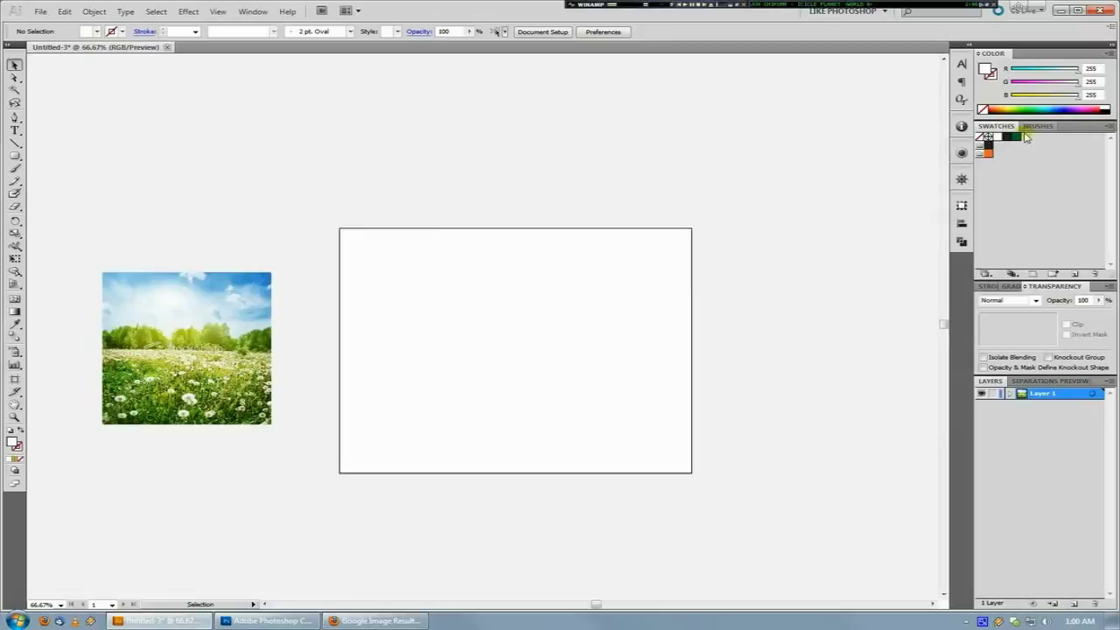
{"action": "left_click", "coordinate": [986, 148]}
{"action": "left_click", "coordinate": [1092, 274]}
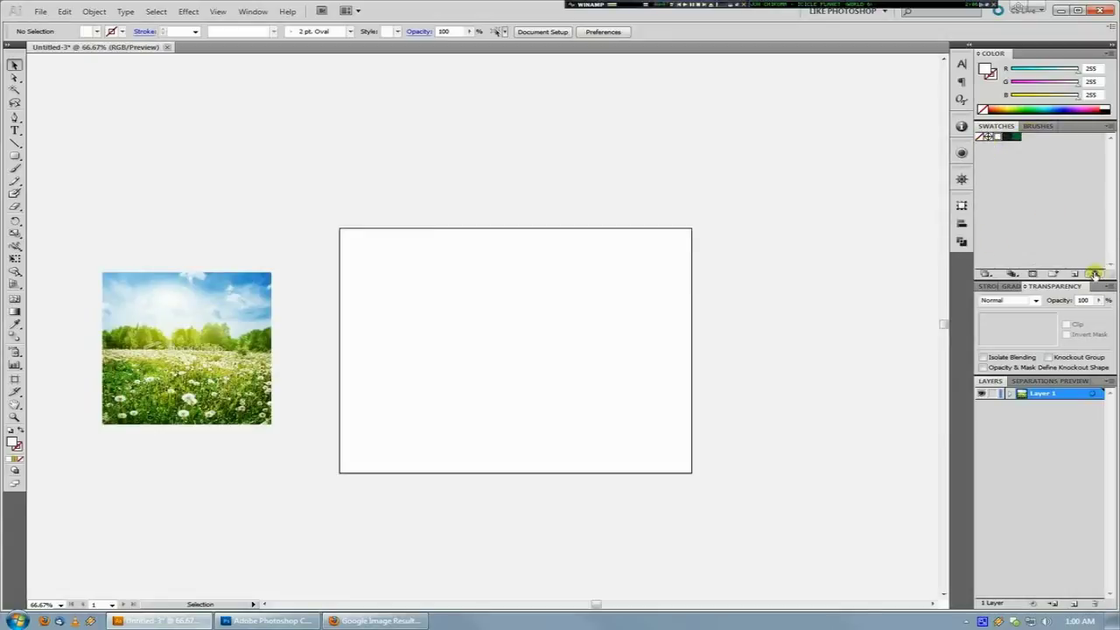
{"action": "left_click", "coordinate": [1015, 138]}
{"action": "left_click", "coordinate": [1092, 274]}
{"action": "left_click_drag", "start_coordinate": [70, 192], "coordinate": [500, 470]}
Open Live Trace Tracing Options for the meadow photo with Color mode and Automatic palette.
{"action": "left_click", "coordinate": [341, 298]}
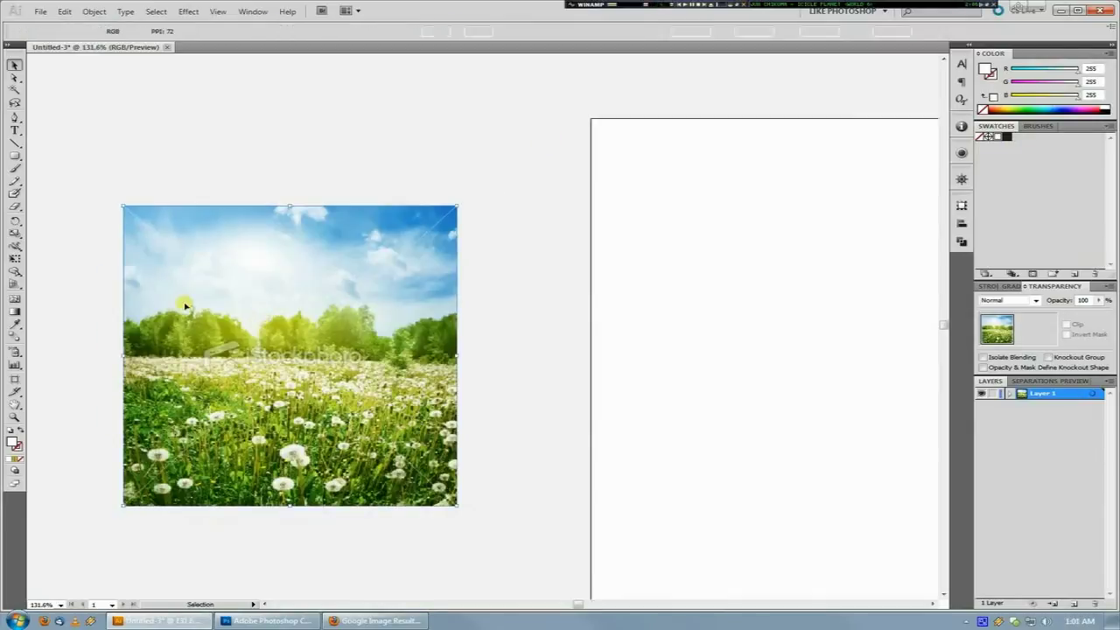
{"action": "left_click", "coordinate": [94, 11]}
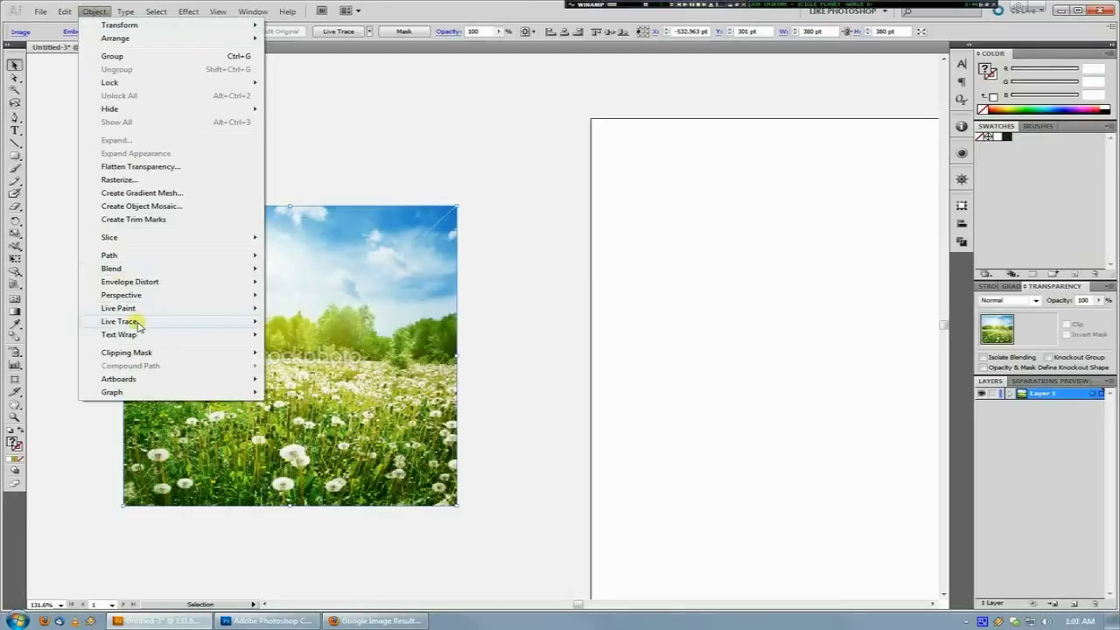
{"action": "mouse_move", "coordinate": [219, 321]}
{"action": "left_click", "coordinate": [314, 379]}
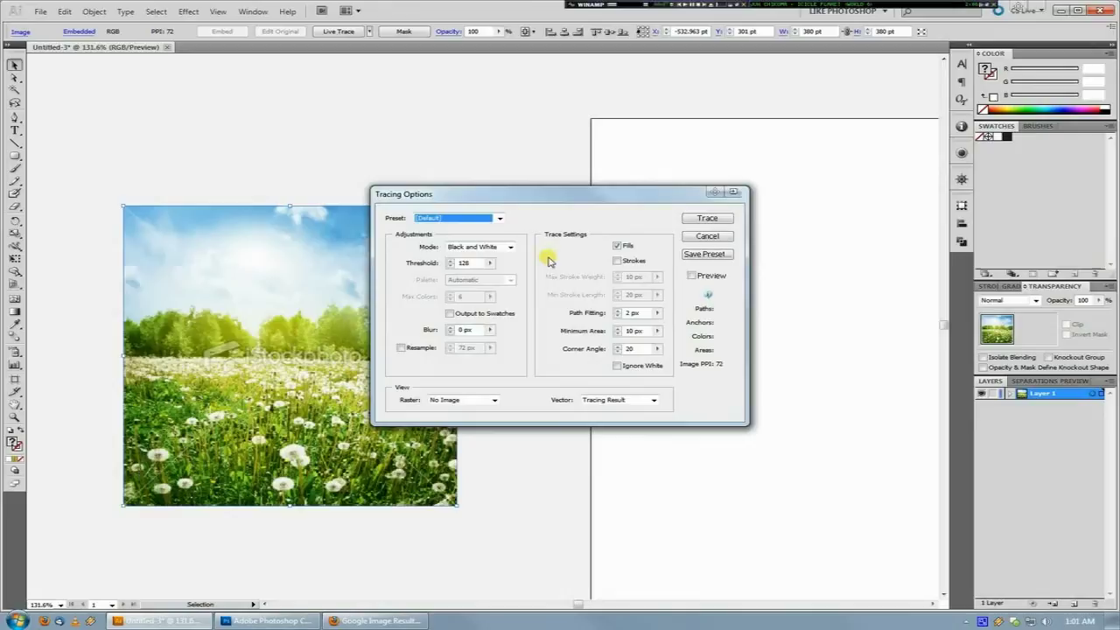
{"action": "left_click", "coordinate": [505, 248]}
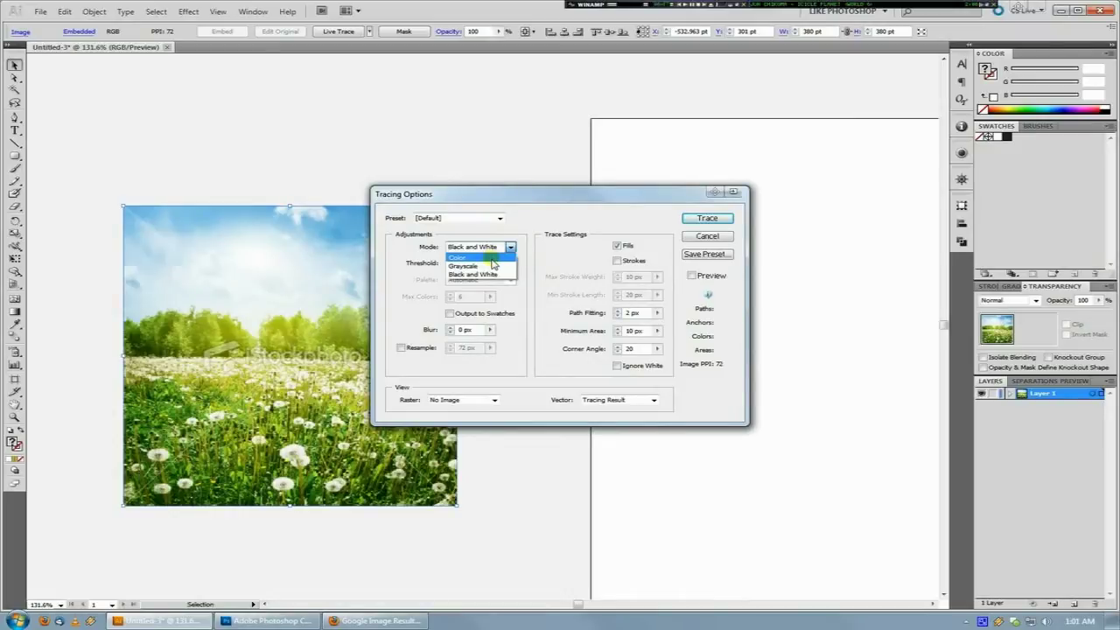
{"action": "left_click", "coordinate": [492, 260]}
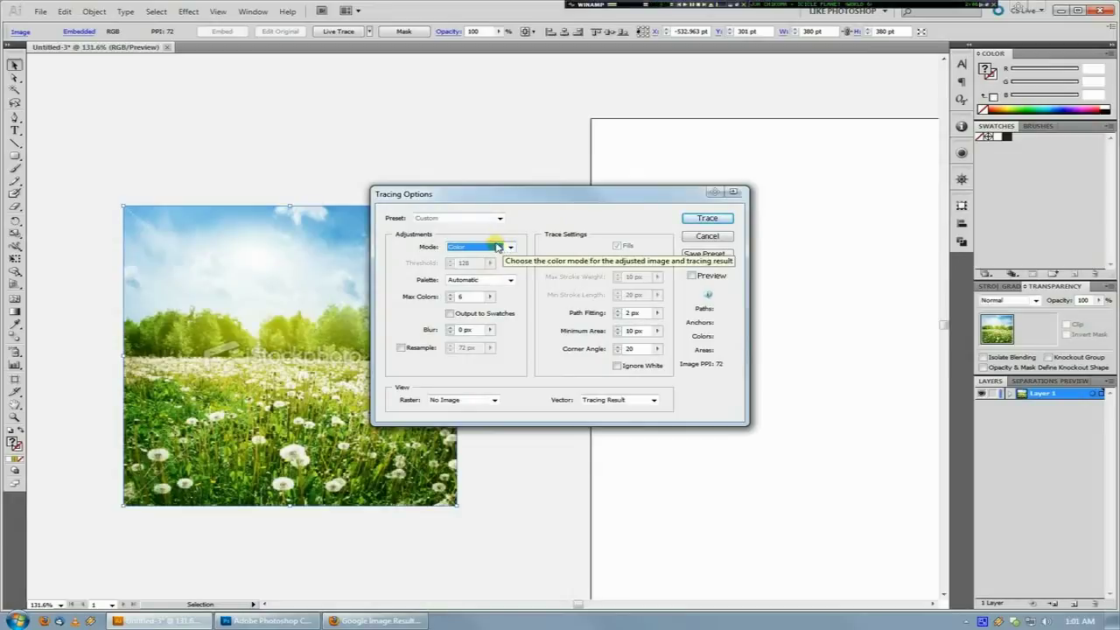
{"action": "left_click", "coordinate": [498, 280]}
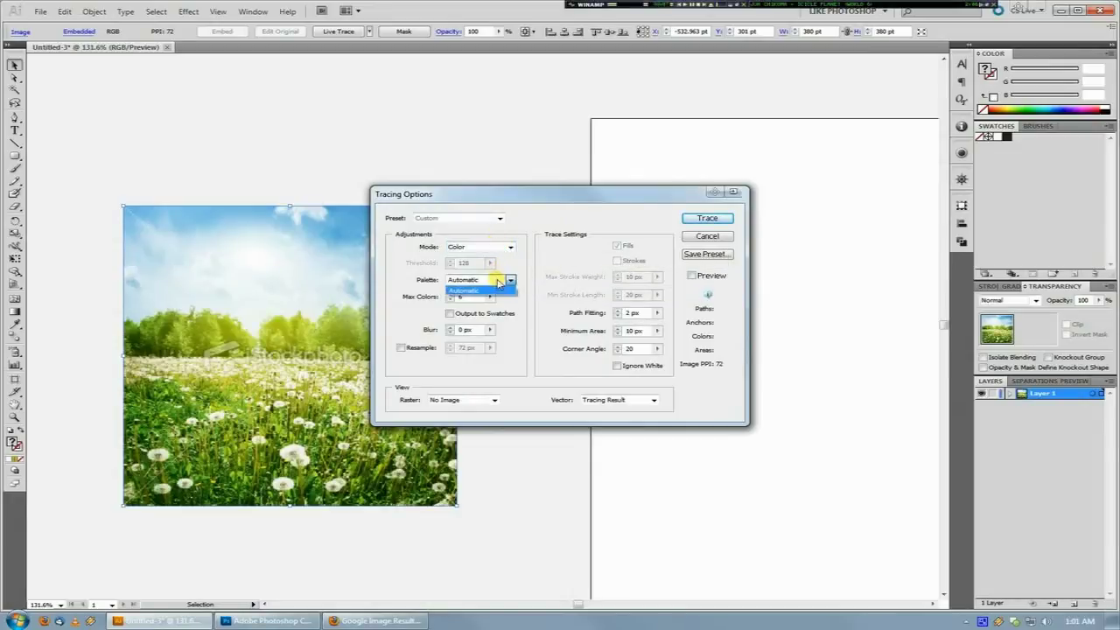
{"action": "left_click", "coordinate": [498, 282]}
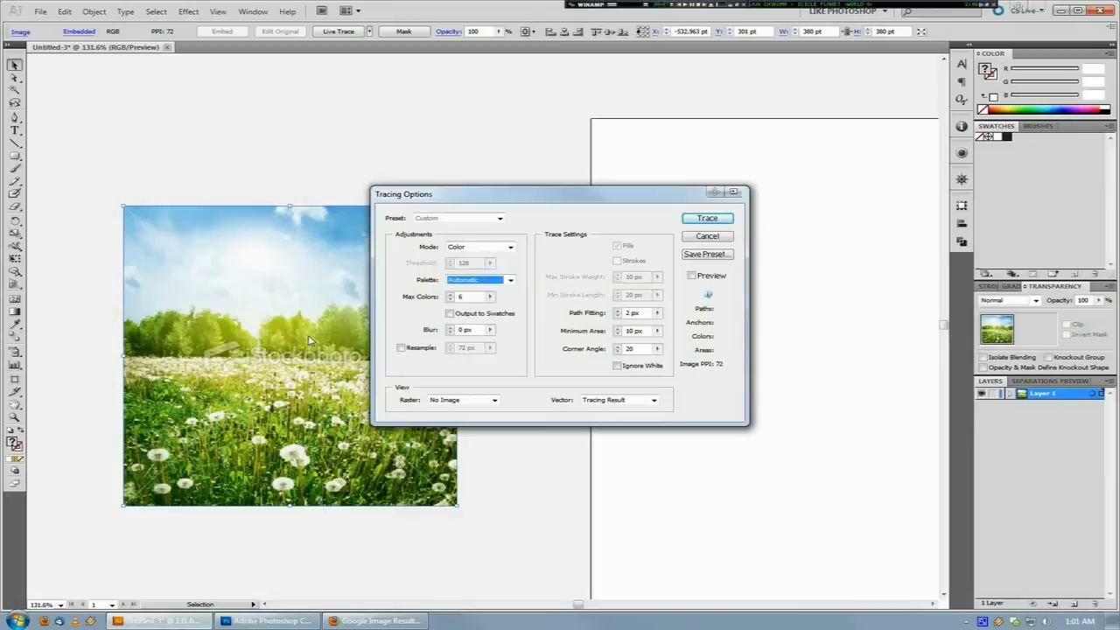
Adjust the Max Colors value and turn on Output to Swatches.
{"action": "left_click", "coordinate": [460, 297]}
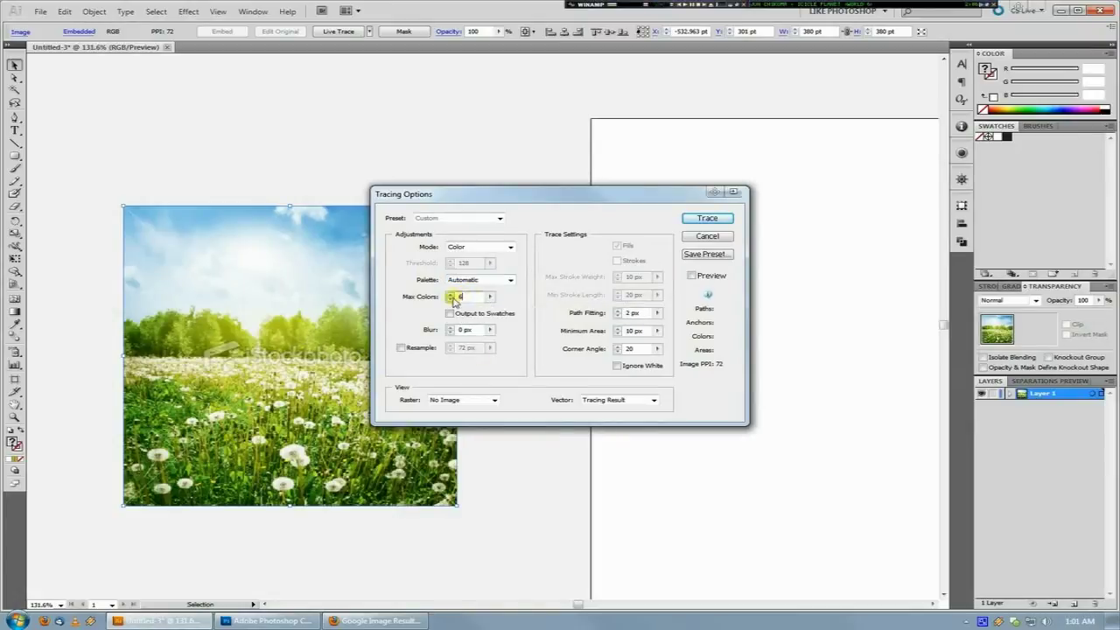
{"action": "left_click", "coordinate": [489, 297]}
{"action": "mouse_move", "coordinate": [456, 312]}
{"action": "left_mouse_down"}
{"action": "mouse_move", "coordinate": [470, 311]}
{"action": "mouse_move", "coordinate": [415, 311]}
{"action": "mouse_move", "coordinate": [433, 311]}
{"action": "left_mouse_up"}
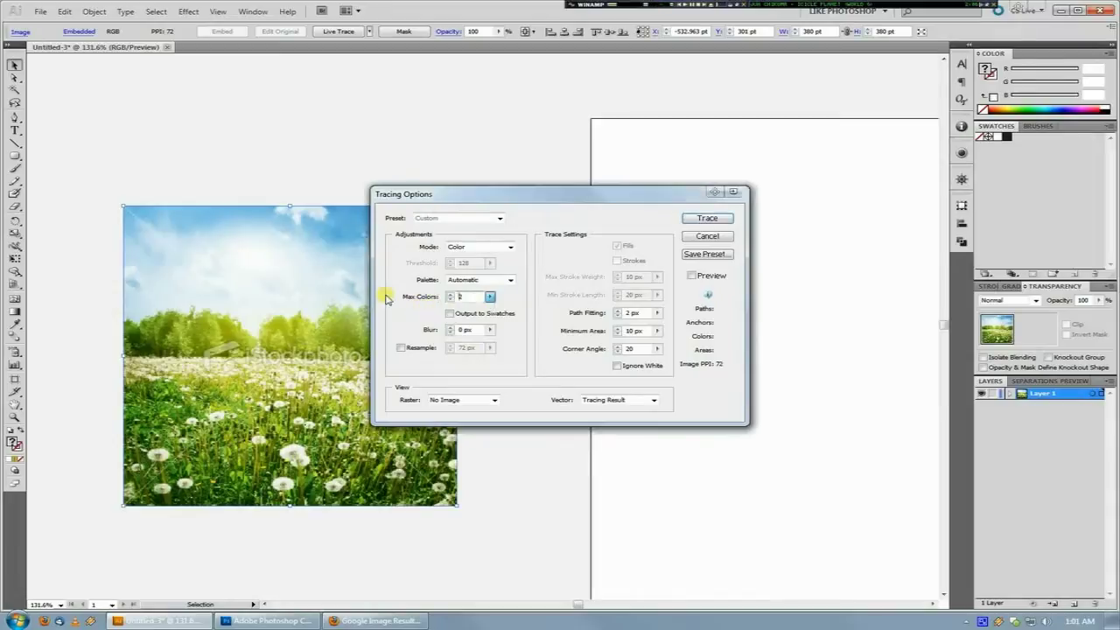
{"action": "double_click", "coordinate": [472, 296]}
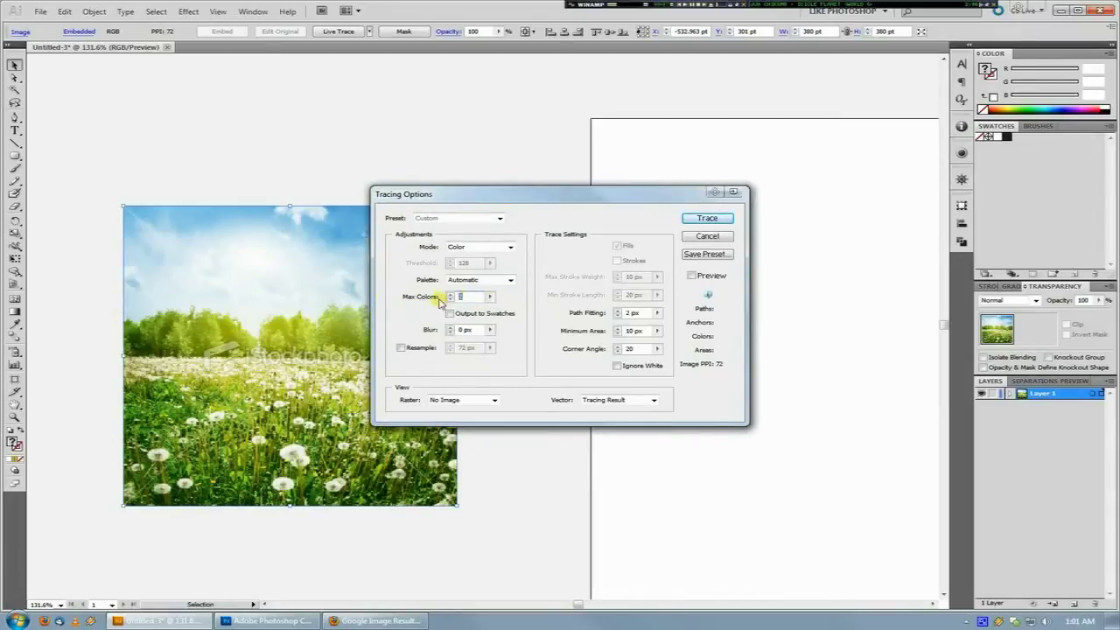
{"action": "type", "text": "5"}
{"action": "left_click", "coordinate": [450, 314]}
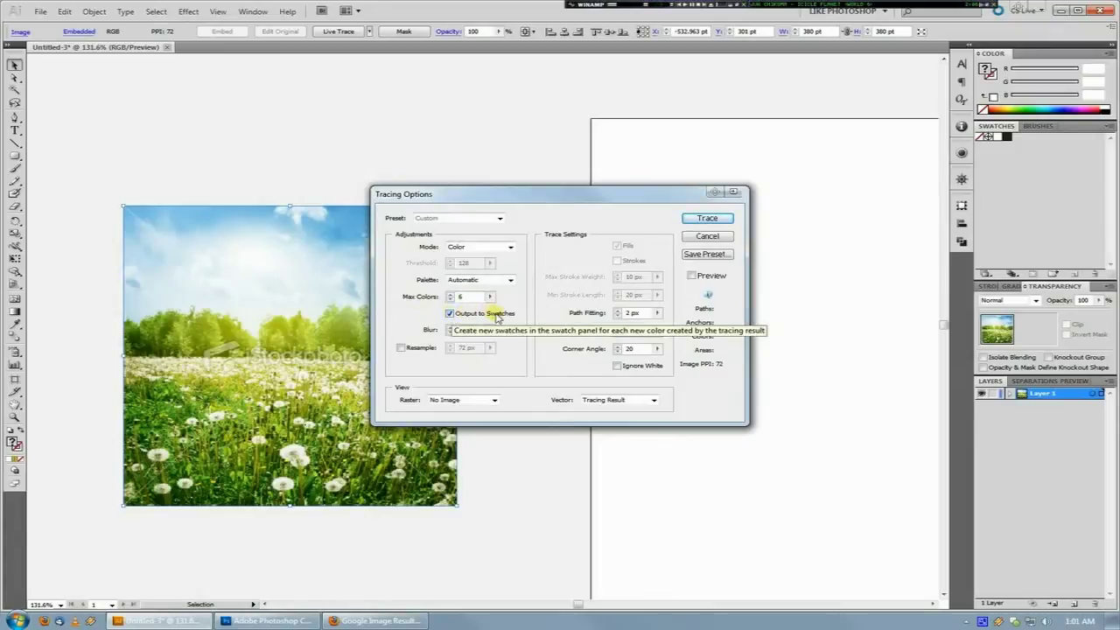
{"action": "left_click", "coordinate": [449, 314]}
{"action": "left_click", "coordinate": [449, 314]}
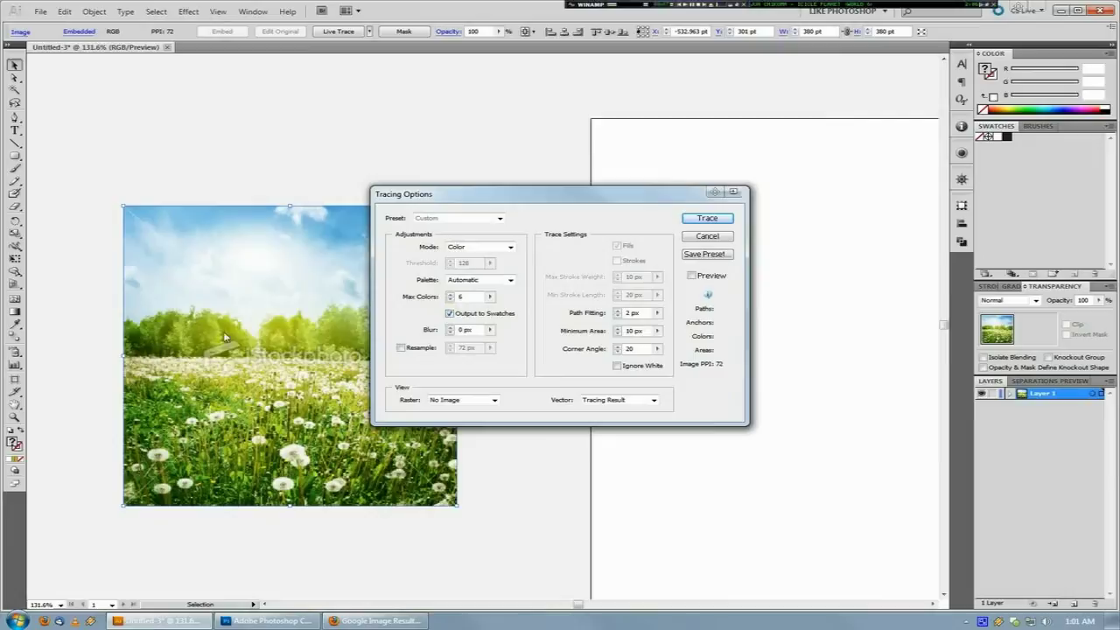
Set Blur to 1 px and turn on Preview of the trace.
{"action": "left_click", "coordinate": [489, 330]}
{"action": "left_click_drag", "start_coordinate": [435, 343], "coordinate": [450, 346]}
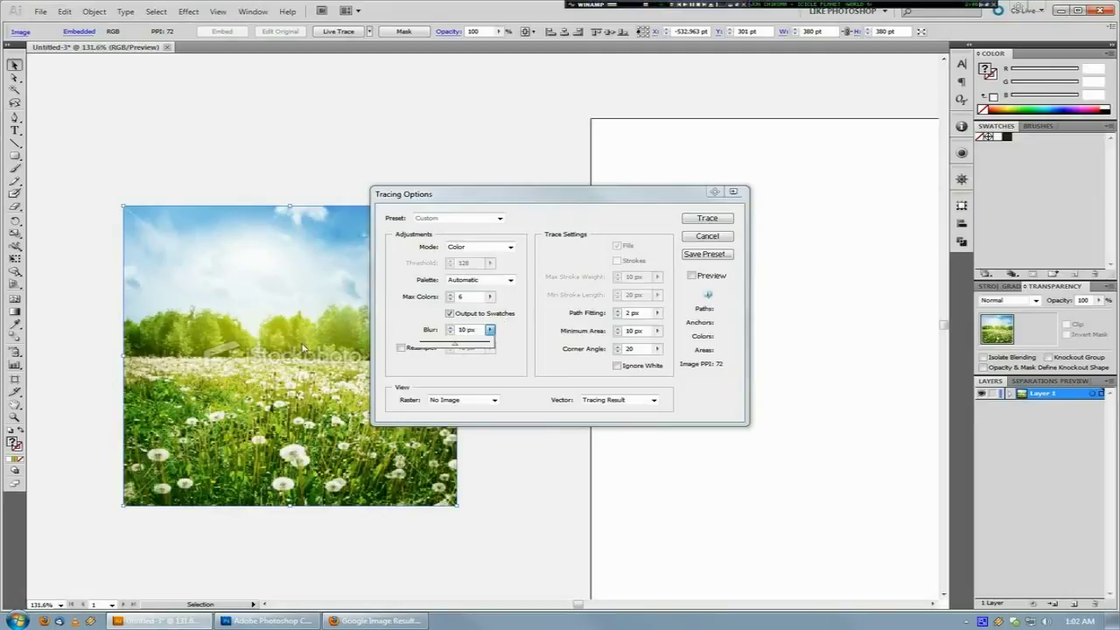
{"action": "left_click", "coordinate": [451, 344]}
{"action": "left_click_drag", "start_coordinate": [452, 343], "coordinate": [440, 343]}
{"action": "left_click", "coordinate": [495, 371]}
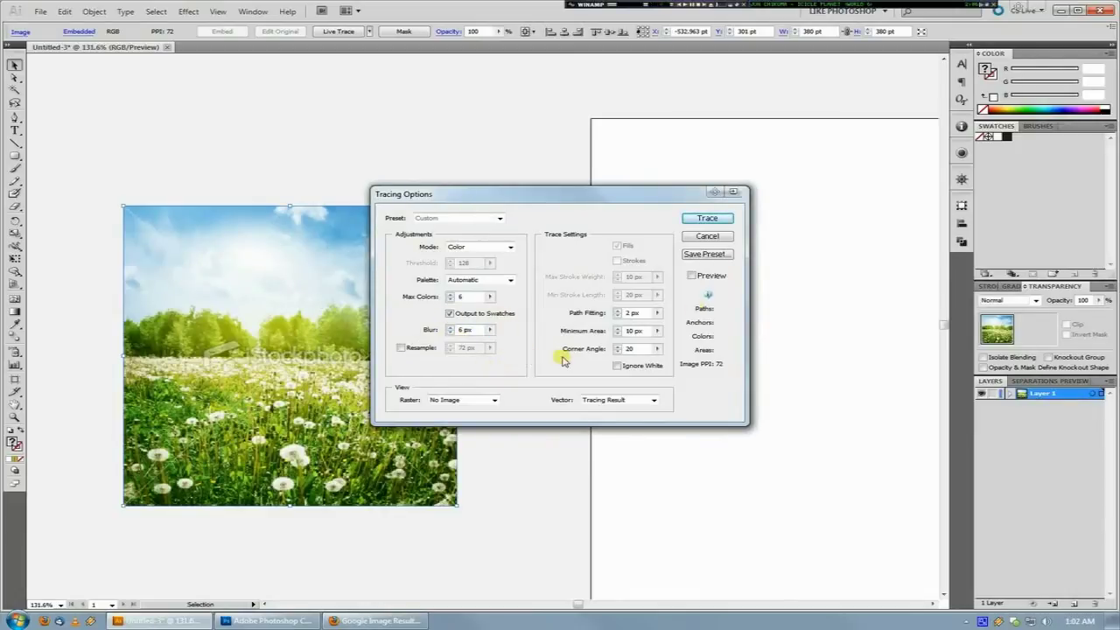
{"action": "left_click", "coordinate": [692, 277]}
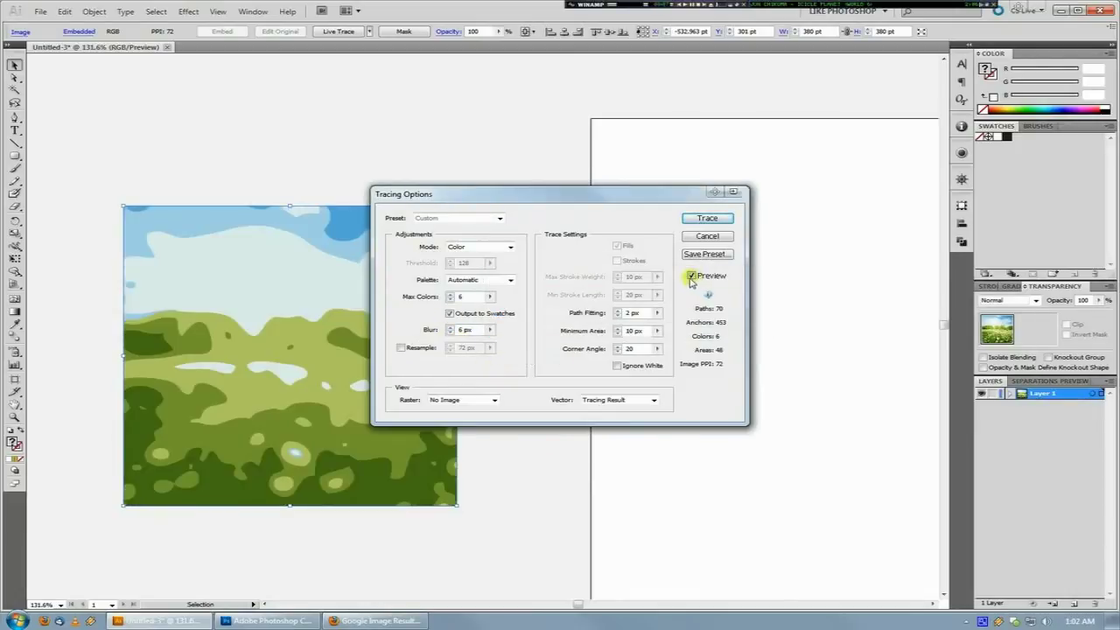
{"action": "left_click", "coordinate": [490, 330]}
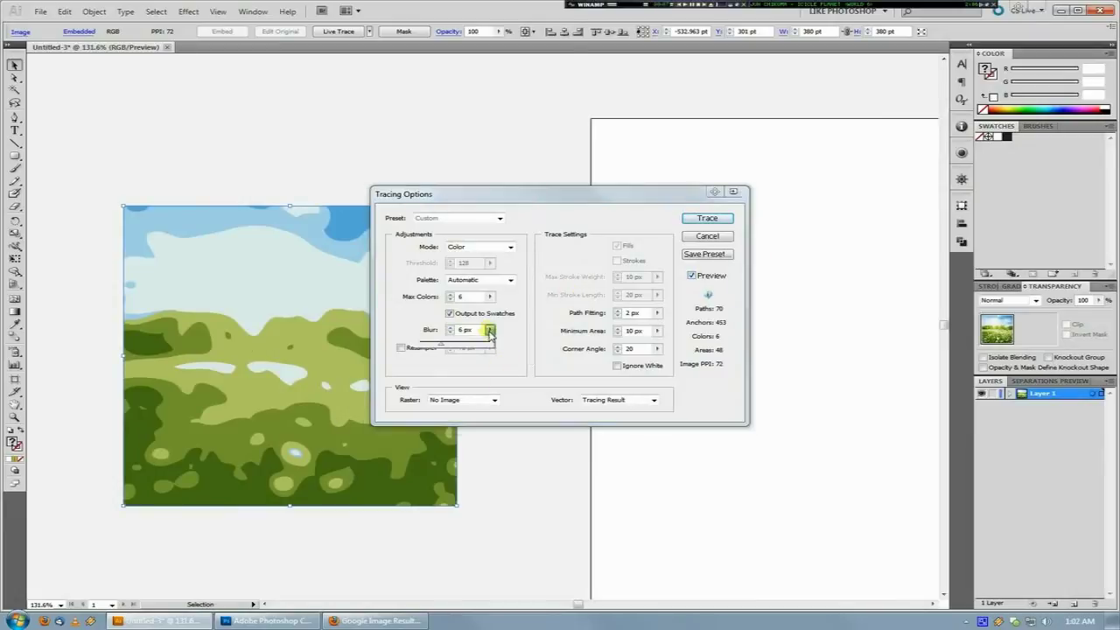
{"action": "mouse_move", "coordinate": [430, 347]}
{"action": "left_mouse_down"}
{"action": "mouse_move", "coordinate": [495, 350]}
{"action": "mouse_move", "coordinate": [424, 347]}
{"action": "left_mouse_up"}
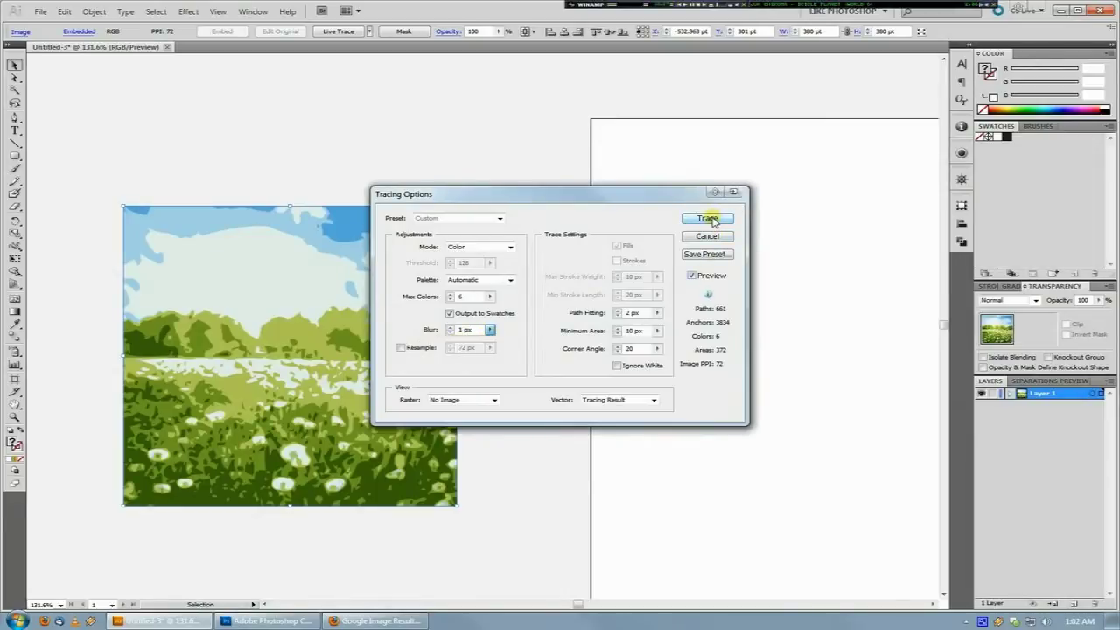
Trace the meadow photo, delete the traced image, and centre the empty artboard.
{"action": "left_click", "coordinate": [708, 219]}
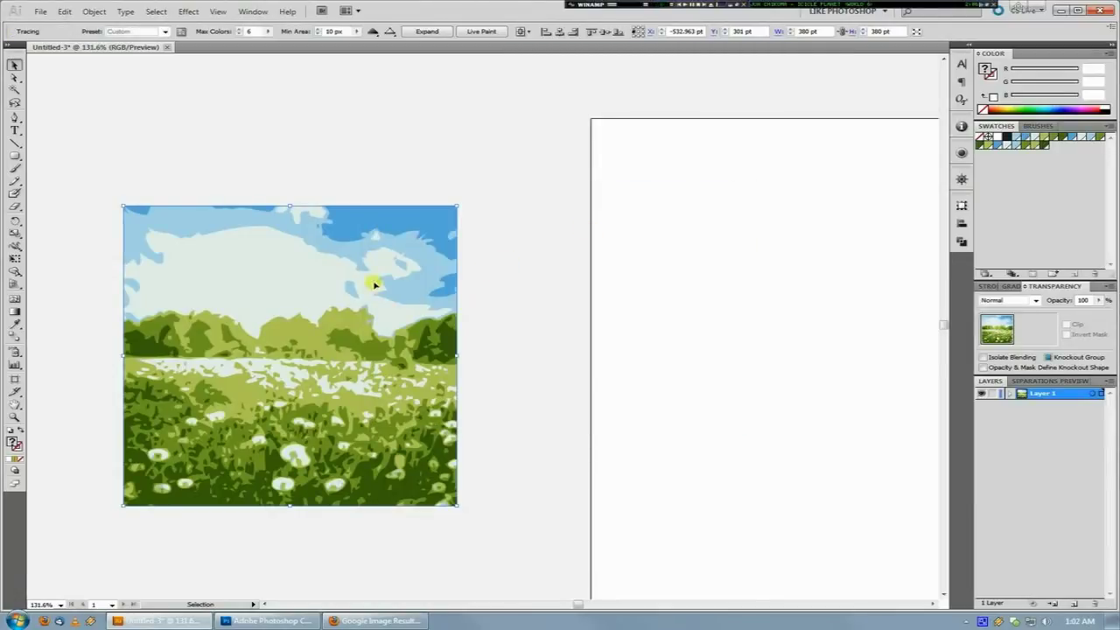
{"action": "left_click_drag", "start_coordinate": [92, 152], "coordinate": [621, 521]}
{"action": "key", "text": "Delete"}
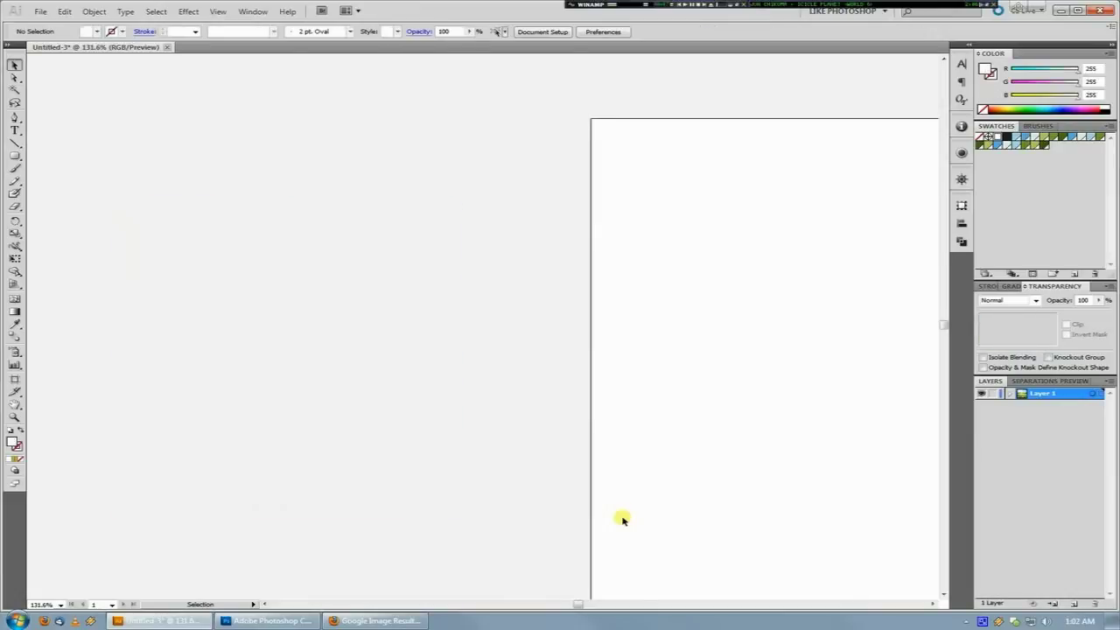
{"action": "left_click_drag", "start_coordinate": [538, 306], "coordinate": [443, 304]}
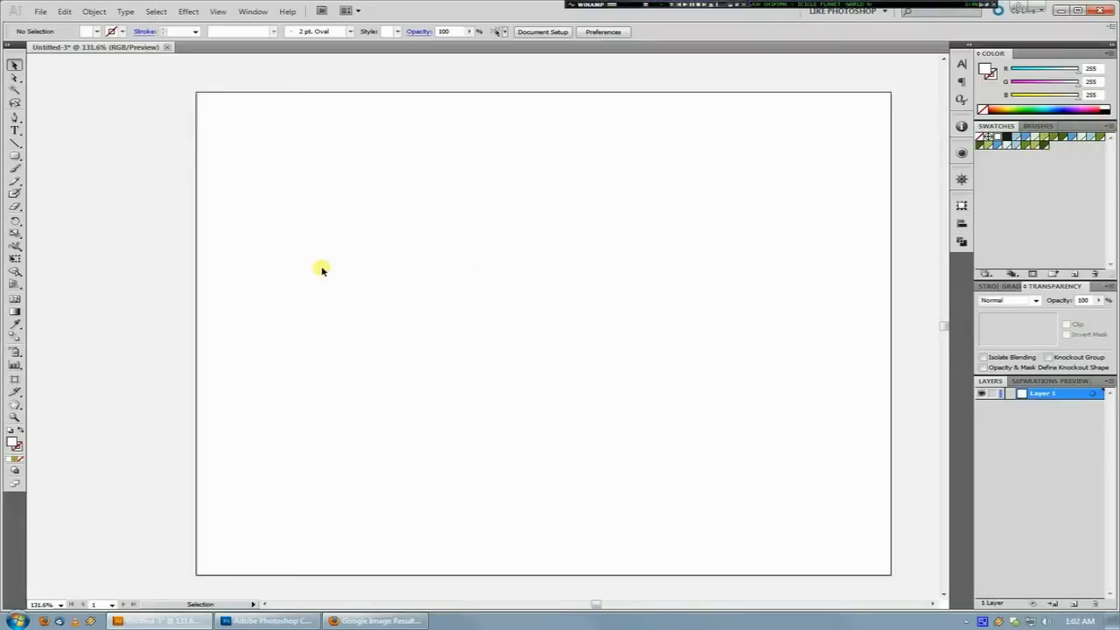
Draw four stacked bars coloured light blue, blue, olive green and dark green from the traced swatches.
{"action": "left_click_drag", "start_coordinate": [13, 154], "coordinate": [82, 155]}
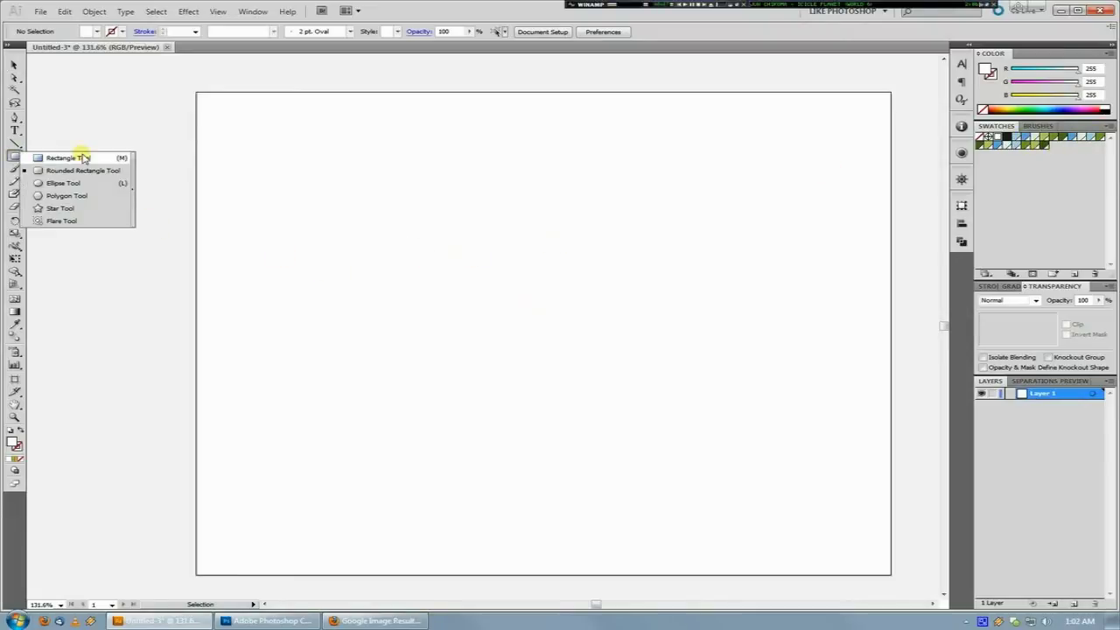
{"action": "left_click_drag", "start_coordinate": [327, 158], "coordinate": [679, 196]}
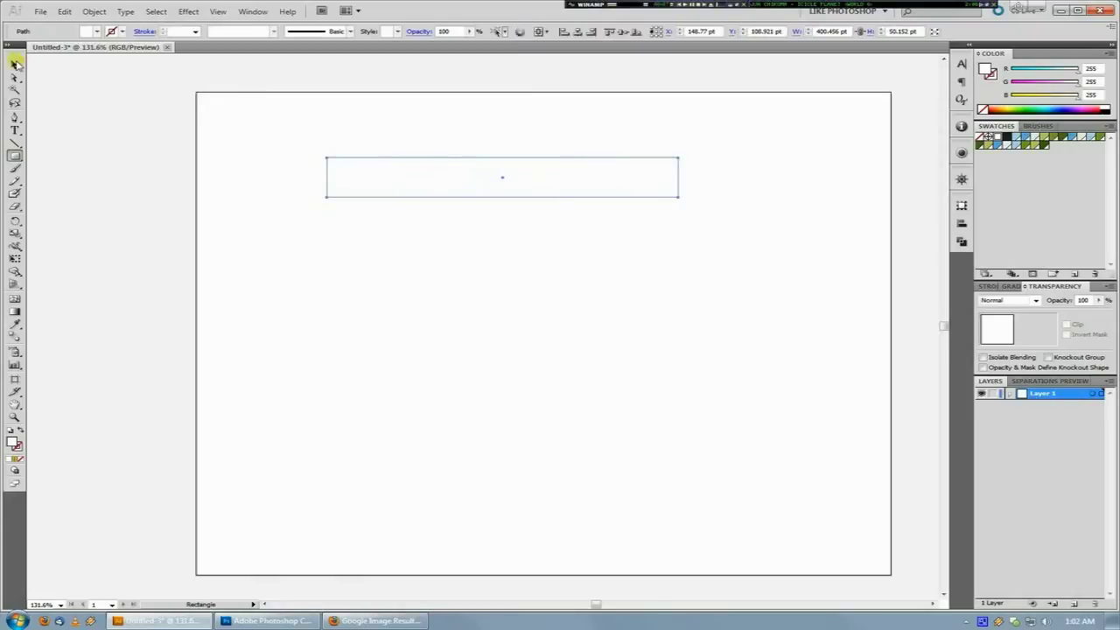
{"action": "key", "text": "v"}
{"action": "left_click", "coordinate": [1017, 137]}
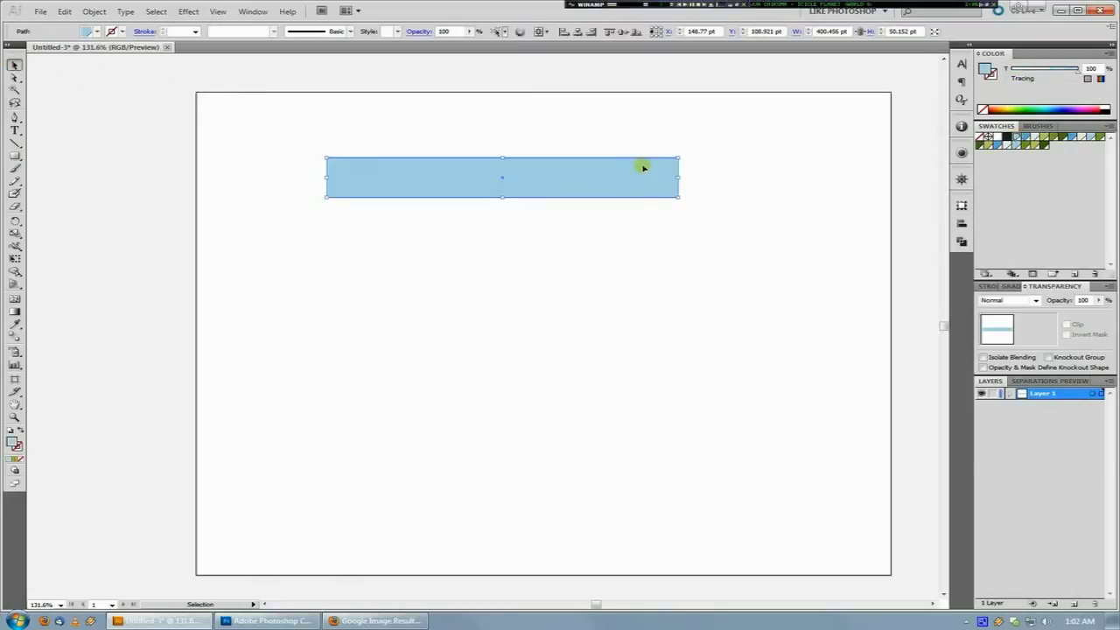
{"action": "left_click_drag", "start_coordinate": [572, 187], "coordinate": [582, 241]}
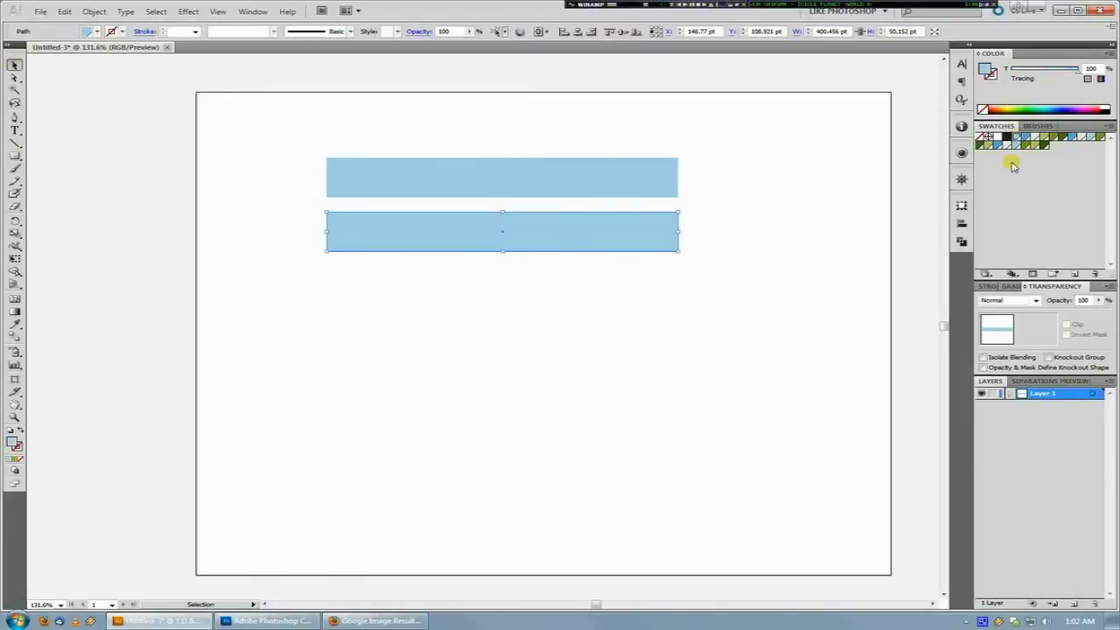
{"action": "left_click", "coordinate": [1020, 137]}
{"action": "left_click_drag", "start_coordinate": [662, 220], "coordinate": [583, 360]}
{"action": "left_click", "coordinate": [1047, 140]}
{"action": "left_click", "coordinate": [1064, 137]}
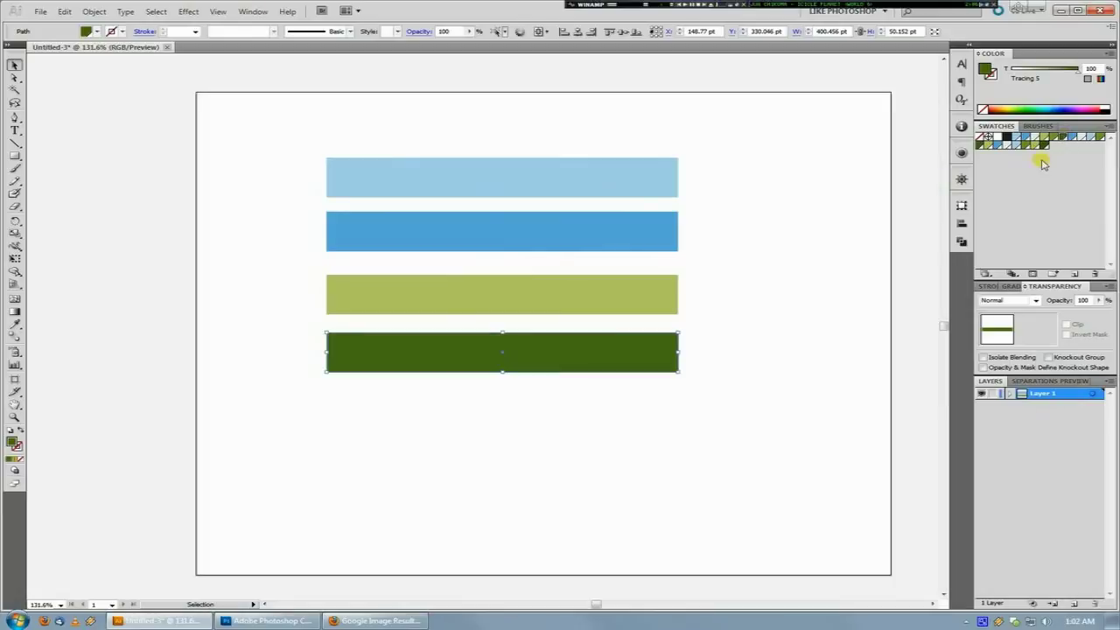
{"action": "left_click", "coordinate": [771, 254]}
Copy the four bars to the right, then select and delete the copied and leftover bars.
{"action": "left_click_drag", "start_coordinate": [744, 280], "coordinate": [483, 272]}
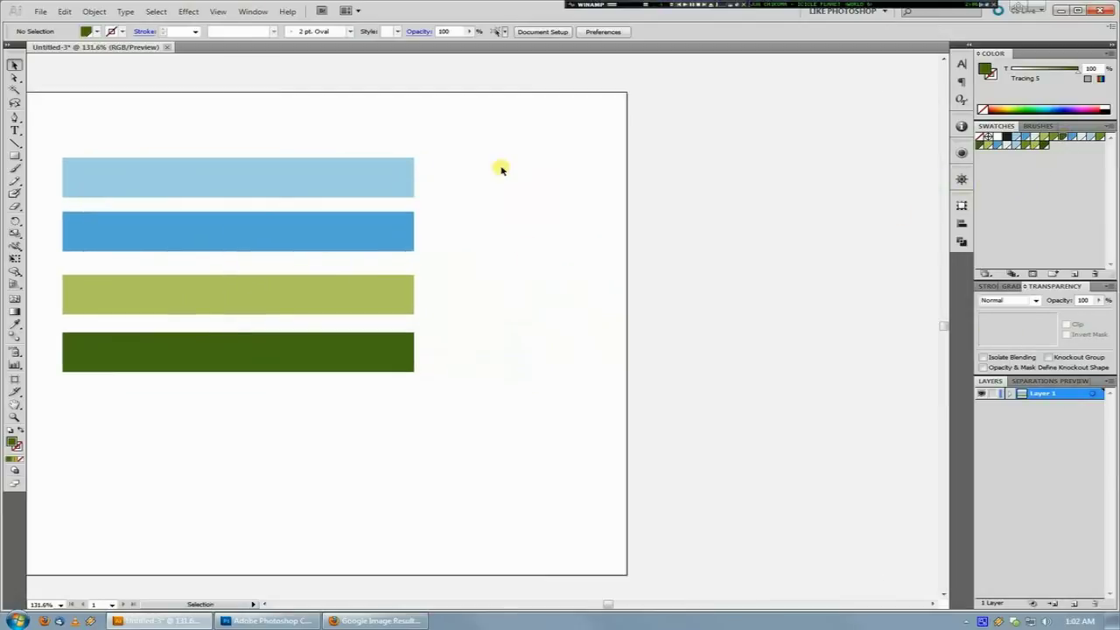
{"action": "left_click_drag", "start_coordinate": [499, 168], "coordinate": [317, 377]}
{"action": "left_click_drag", "start_coordinate": [219, 265], "coordinate": [623, 251]}
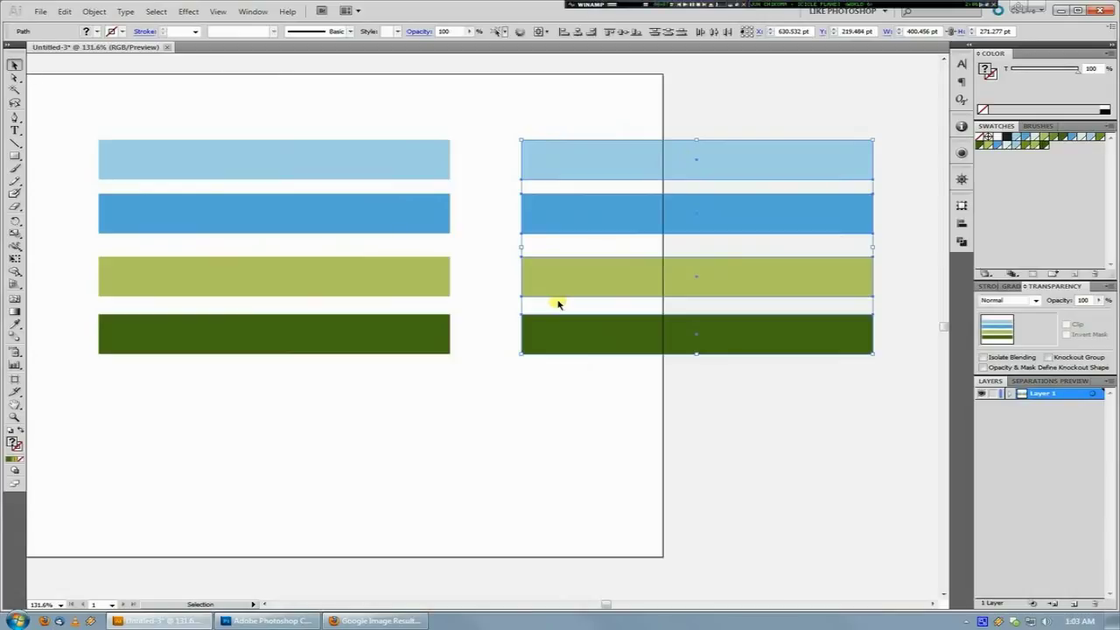
{"action": "left_click", "coordinate": [792, 130]}
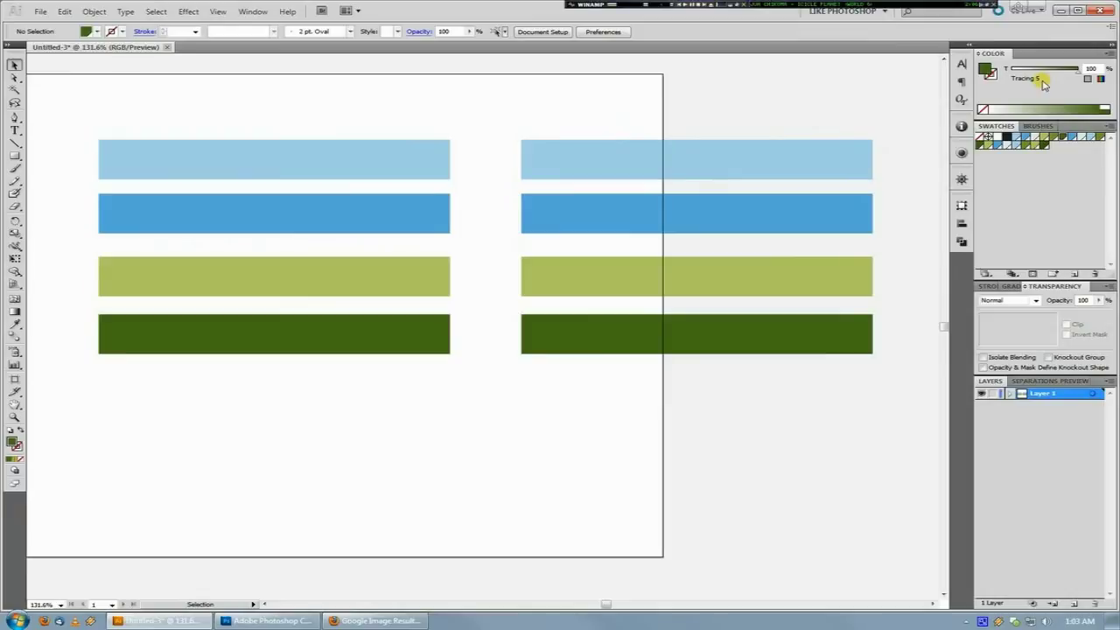
{"action": "left_click_drag", "start_coordinate": [560, 105], "coordinate": [630, 385]}
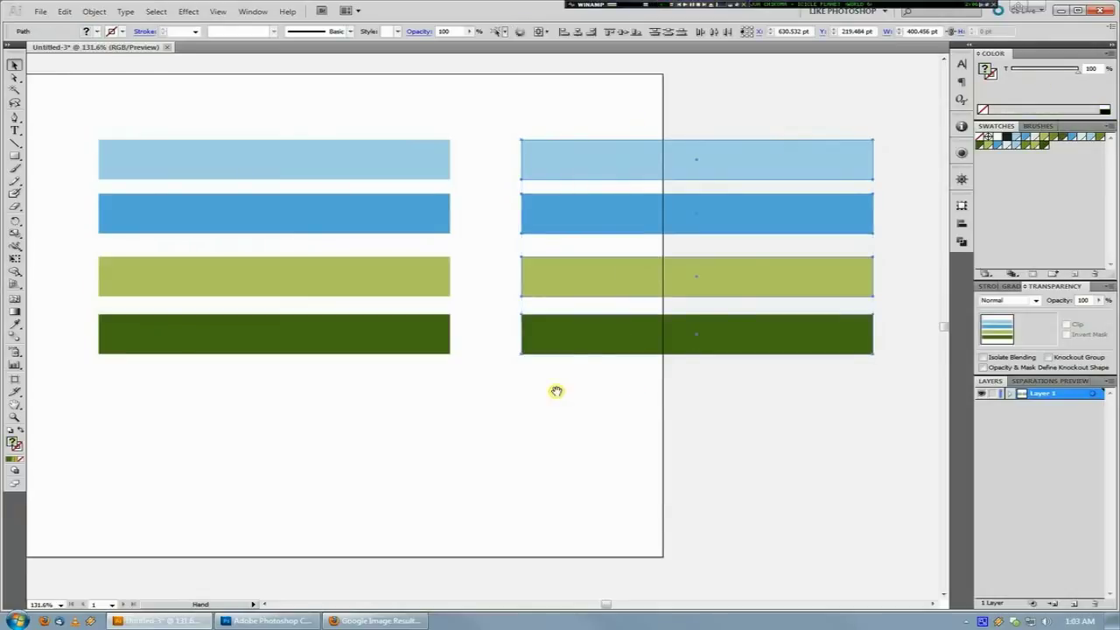
{"action": "left_click_drag", "start_coordinate": [555, 393], "coordinate": [583, 412]}
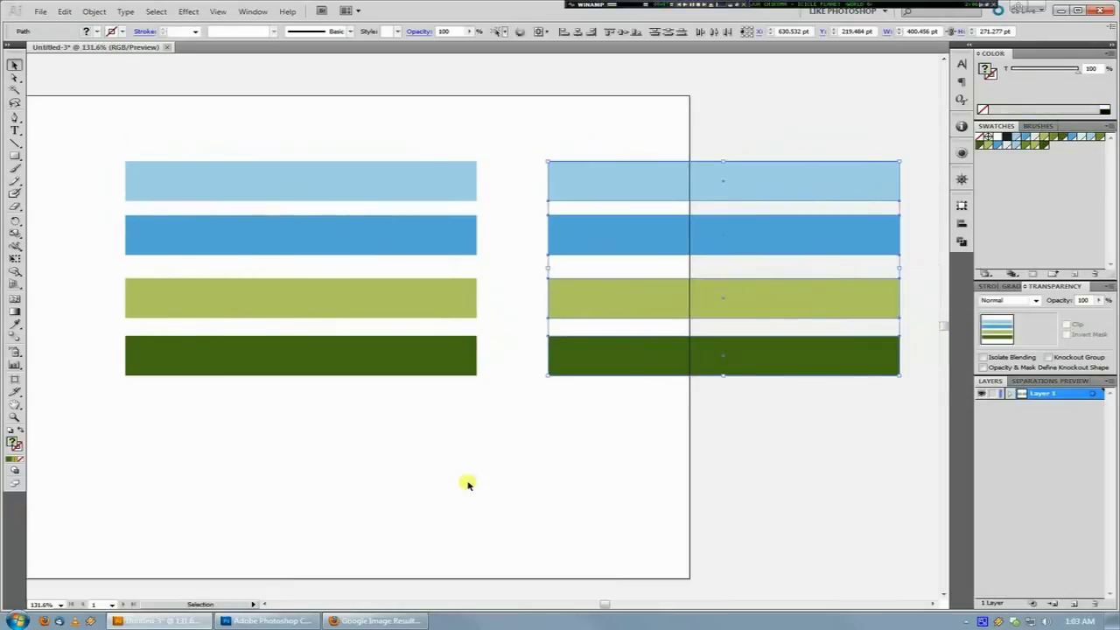
{"action": "key", "text": "Delete"}
{"action": "left_click_drag", "start_coordinate": [527, 157], "coordinate": [394, 411]}
{"action": "key", "text": "Delete"}
Go back to the 'sunny day' image results in Firefox and scroll down them.
{"action": "left_click", "coordinate": [374, 620]}
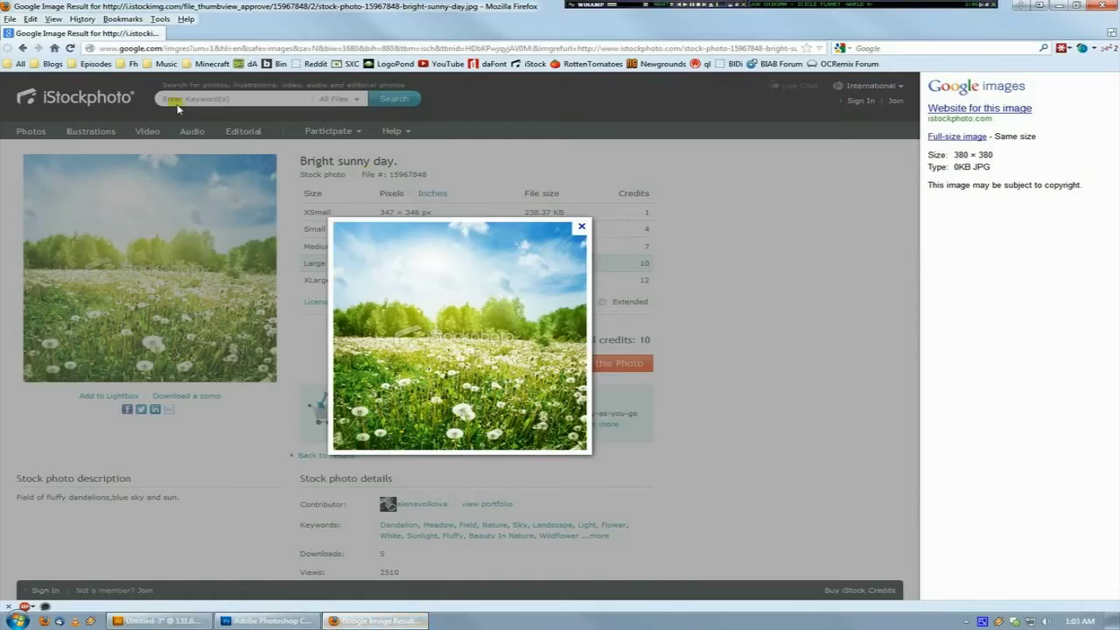
{"action": "left_click", "coordinate": [38, 50]}
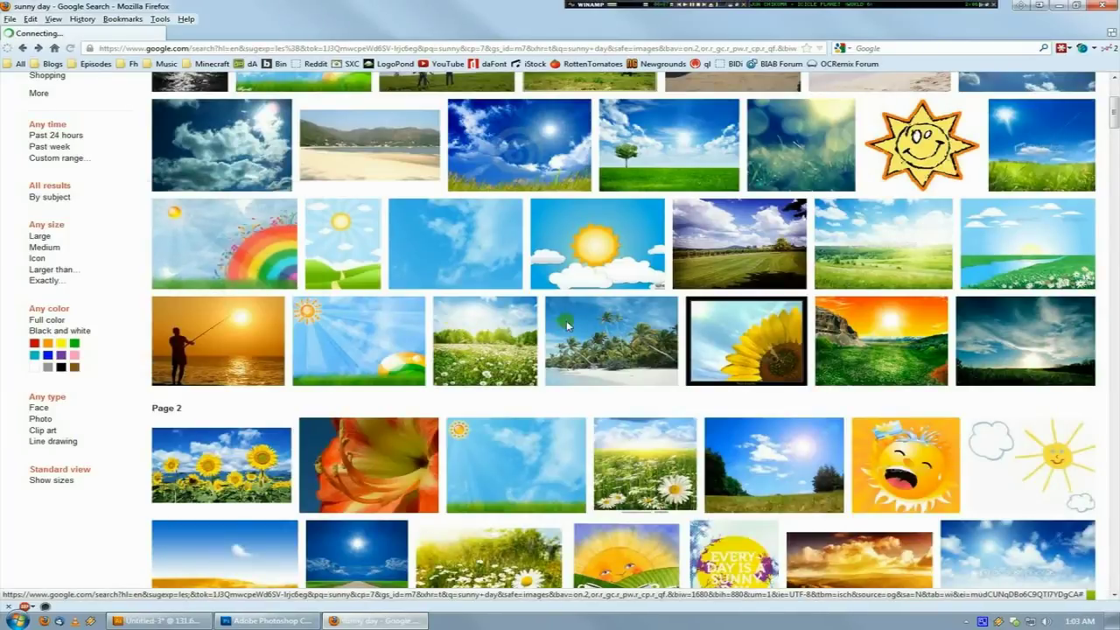
{"action": "scroll", "coordinate": [665, 313], "scroll_direction": "down", "scroll_amount": 3}
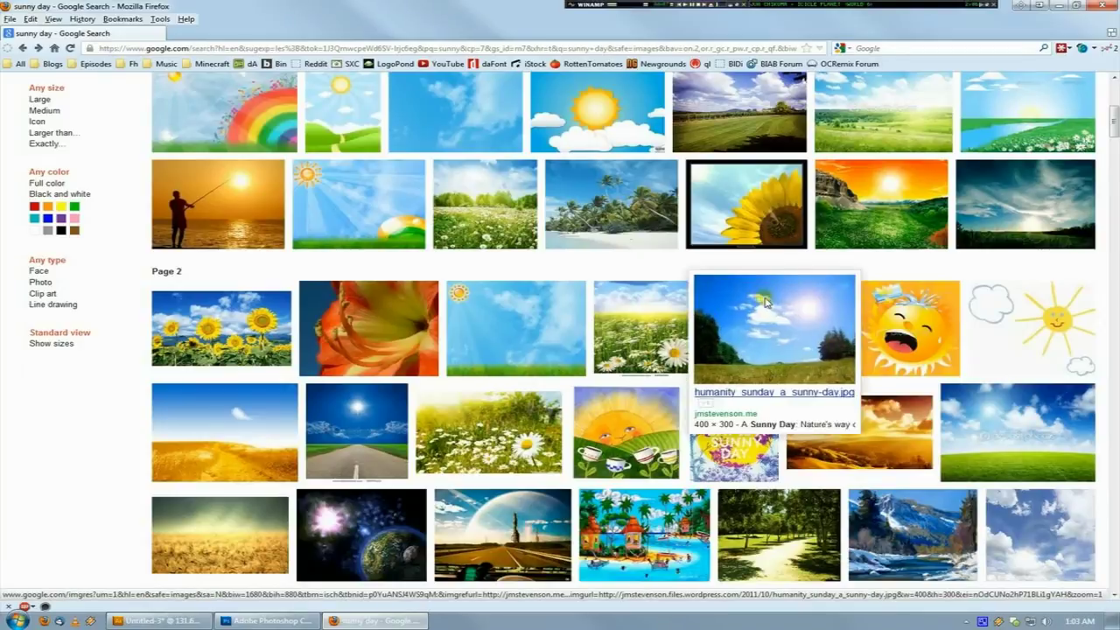
{"action": "scroll", "coordinate": [486, 368], "scroll_direction": "down", "scroll_amount": 3}
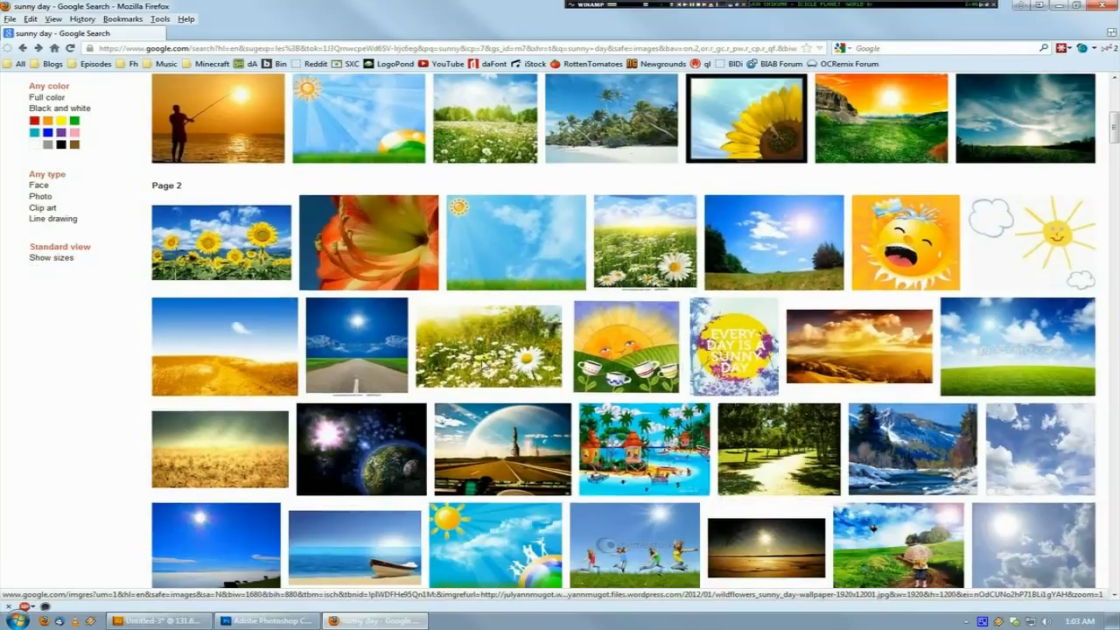
{"action": "scroll", "coordinate": [496, 352], "scroll_direction": "down", "scroll_amount": 4}
{"action": "scroll", "coordinate": [496, 352], "scroll_direction": "down", "scroll_amount": 1}
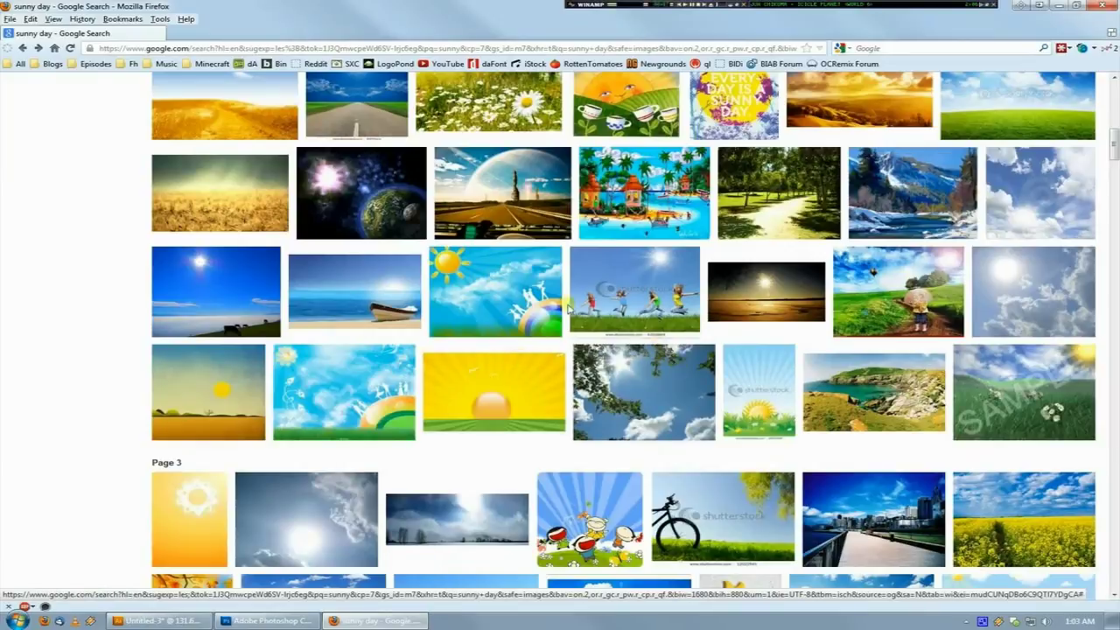
{"action": "scroll", "coordinate": [734, 362], "scroll_direction": "down", "scroll_amount": 5}
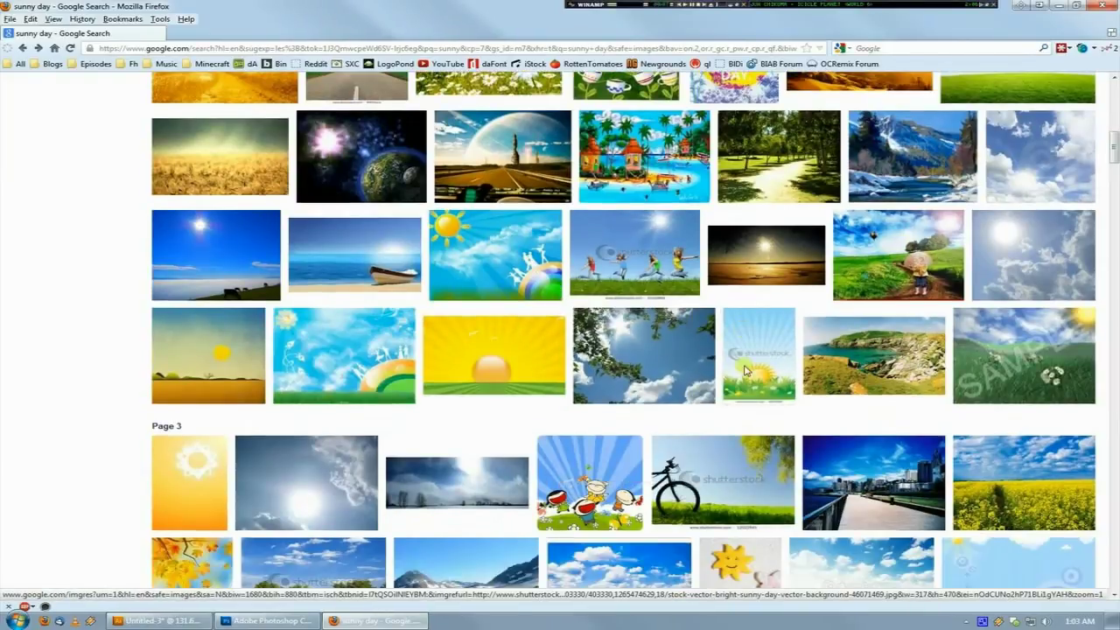
{"action": "scroll", "coordinate": [742, 364], "scroll_direction": "down", "scroll_amount": 3}
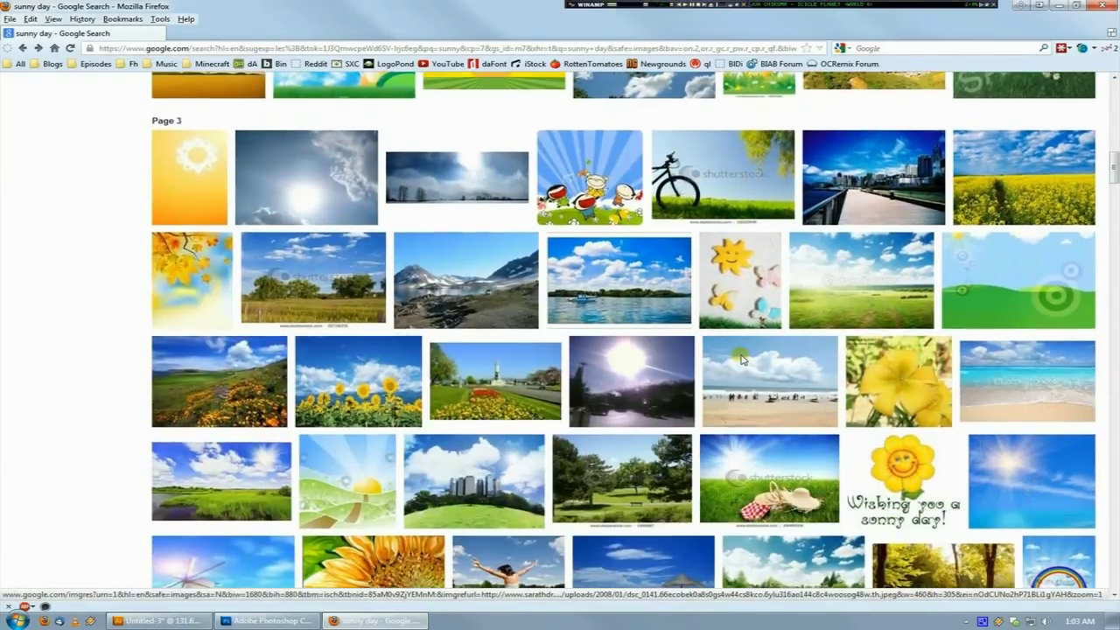
{"action": "scroll", "coordinate": [741, 364], "scroll_direction": "down", "scroll_amount": 1}
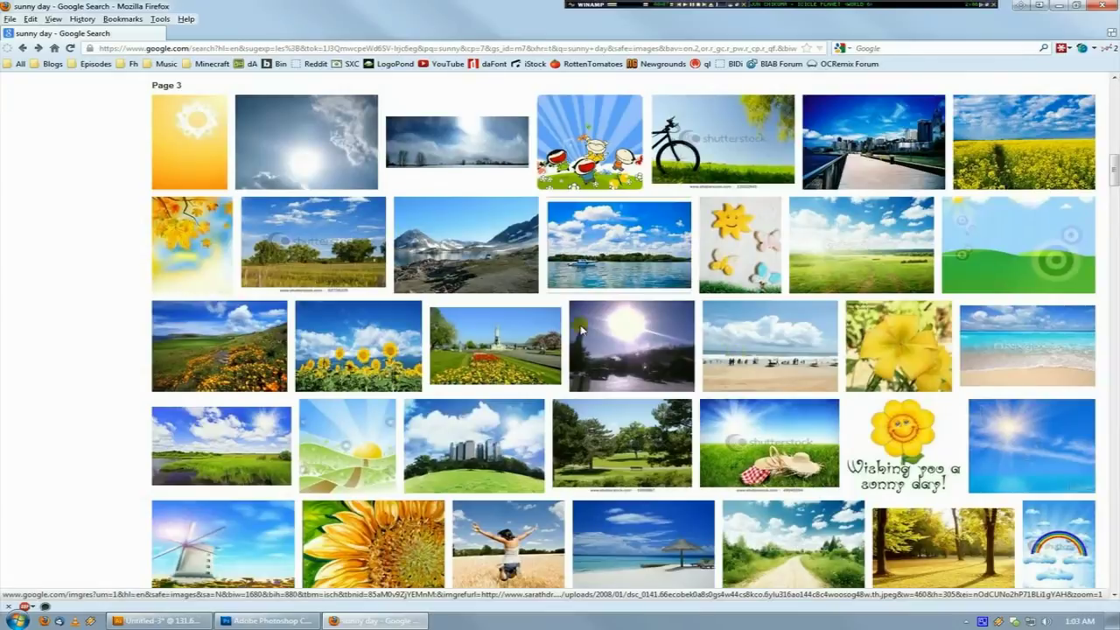
Open the sunflower field result, copy its image, and return to Illustrator.
{"action": "left_click", "coordinate": [371, 322]}
{"action": "right_click", "coordinate": [485, 256]}
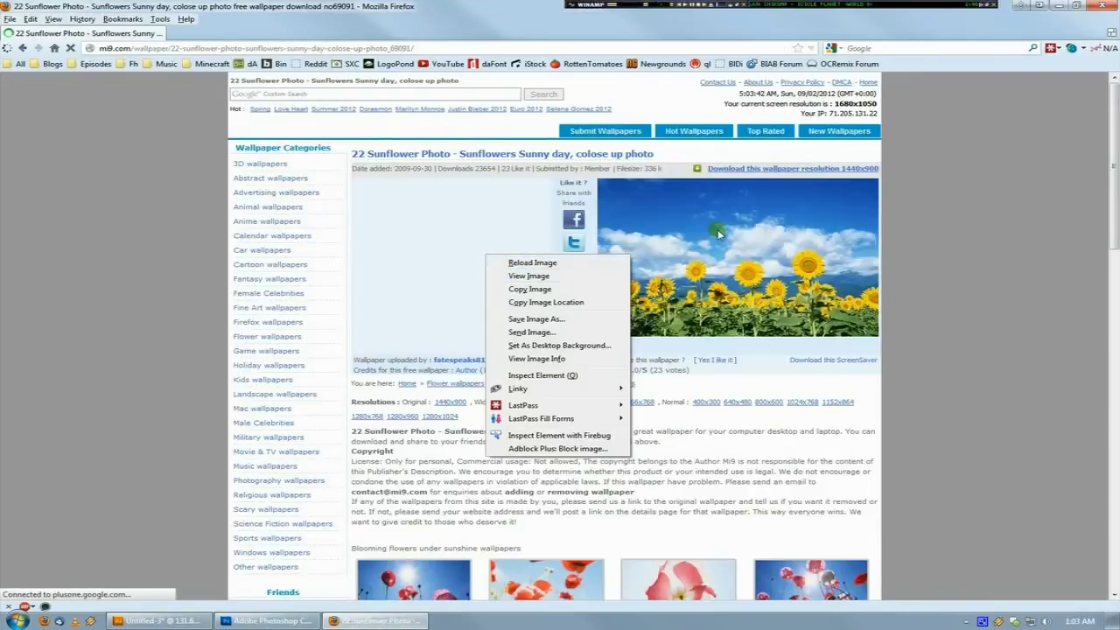
{"action": "right_click", "coordinate": [720, 234]}
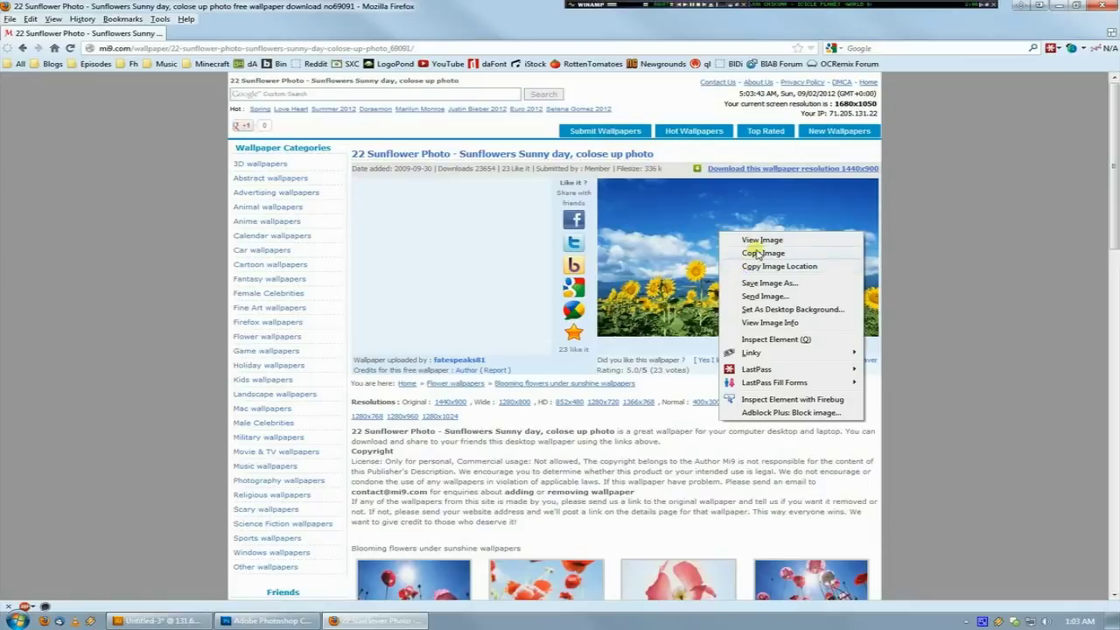
{"action": "left_click", "coordinate": [761, 254]}
{"action": "left_click", "coordinate": [153, 620]}
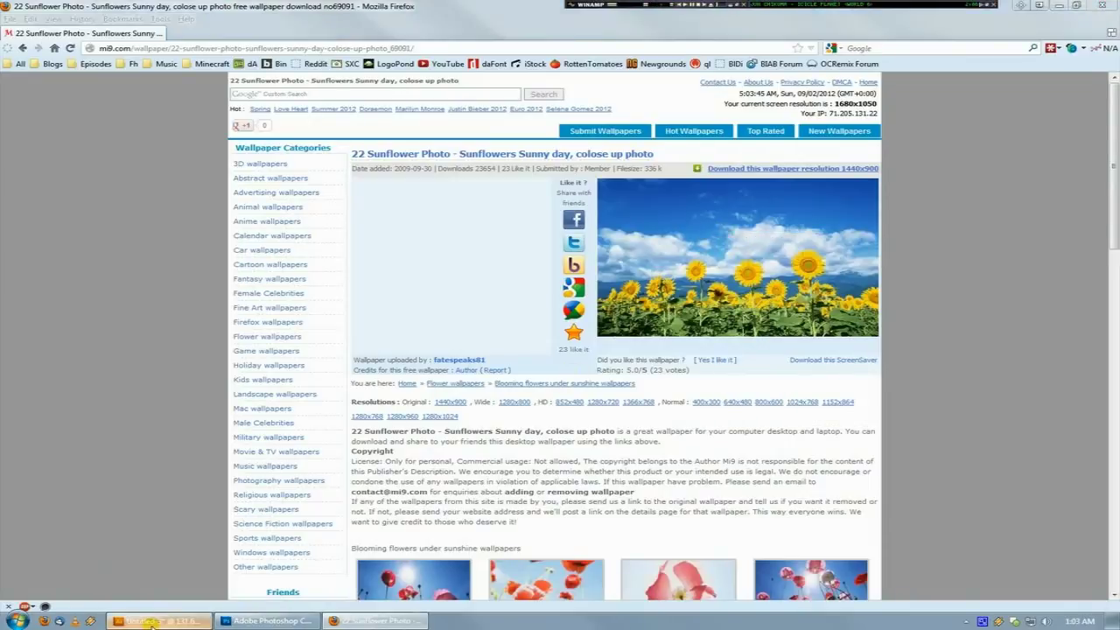
Paste the sunflower photo, zoom out, and place it left of the artboard.
{"action": "key", "text": "ctrl+v"}
{"action": "key", "text": "ctrl+minus"}
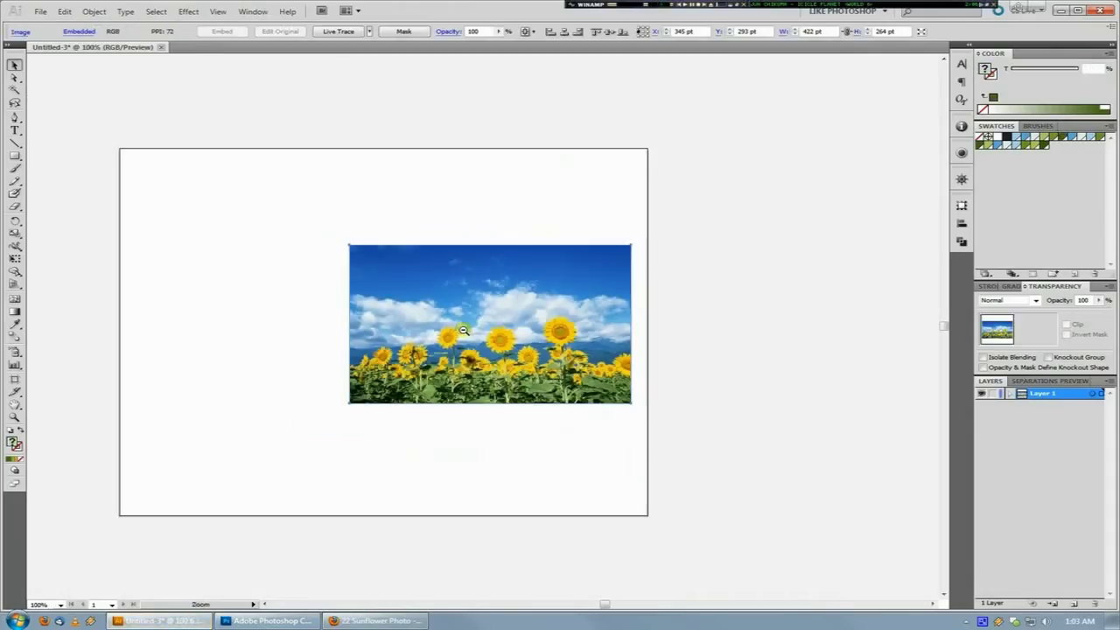
{"action": "key", "text": "ctrl+minus"}
{"action": "left_click_drag", "start_coordinate": [317, 321], "coordinate": [317, 322]}
Trace the sunflower photo in Color mode with Output to Swatches enabled.
{"action": "left_click", "coordinate": [94, 11]}
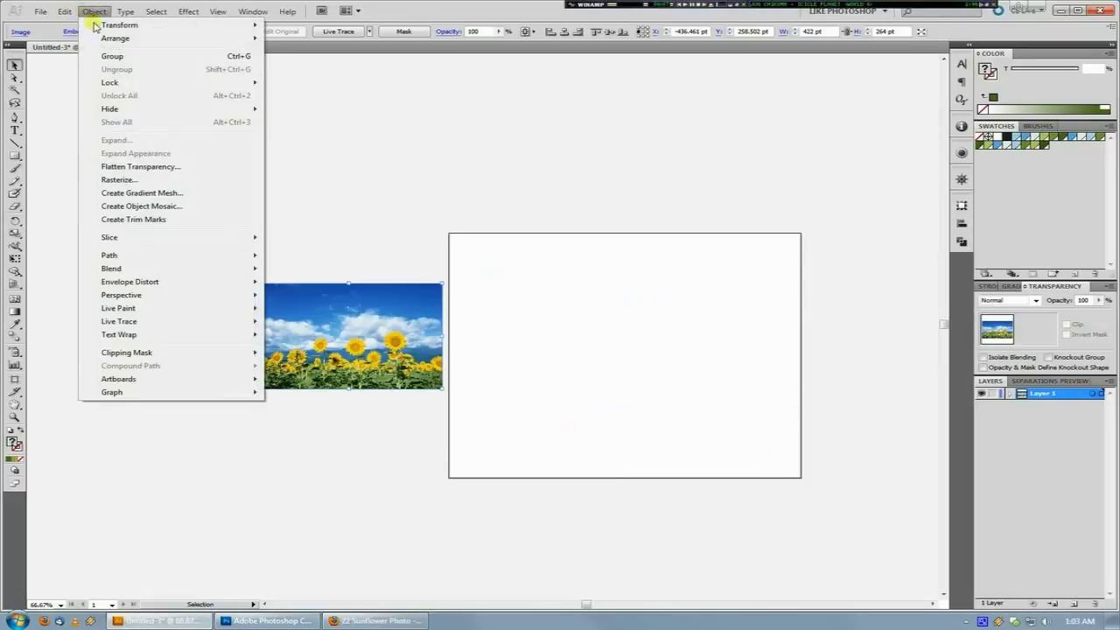
{"action": "mouse_move", "coordinate": [153, 325]}
{"action": "left_click", "coordinate": [385, 376]}
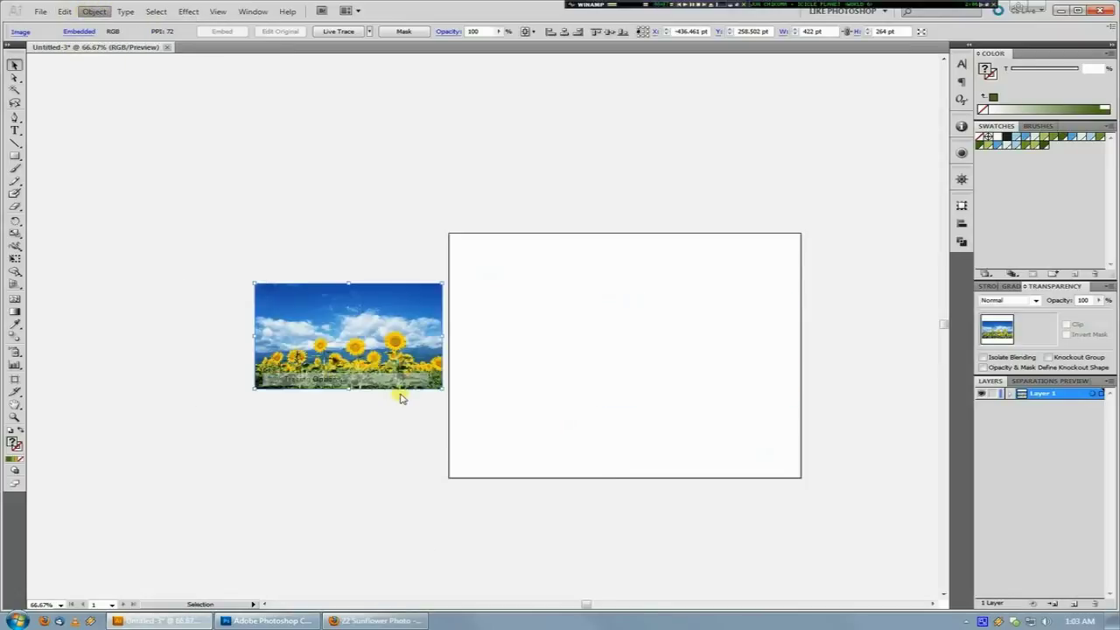
{"action": "left_click", "coordinate": [480, 247]}
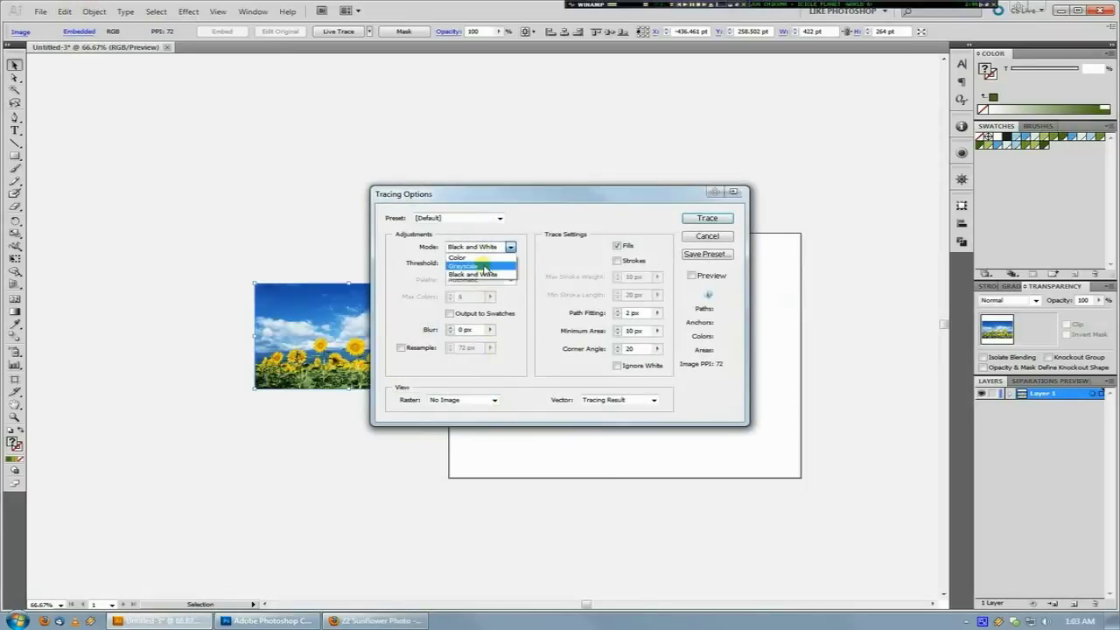
{"action": "left_click", "coordinate": [486, 270]}
{"action": "left_click", "coordinate": [467, 296]}
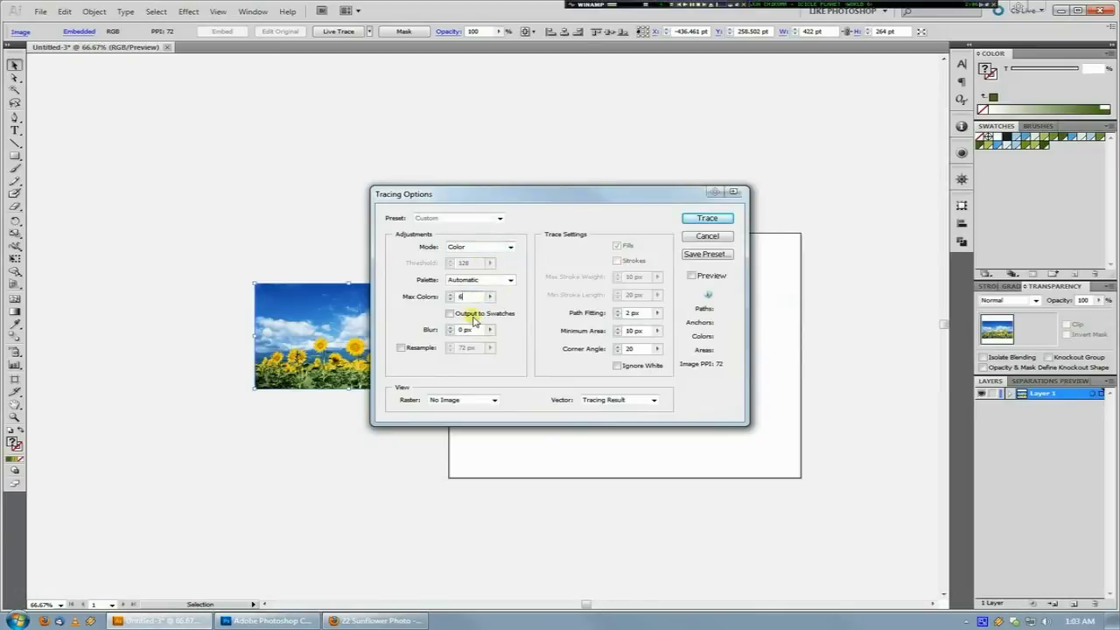
{"action": "left_click", "coordinate": [448, 313]}
{"action": "left_click", "coordinate": [707, 218]}
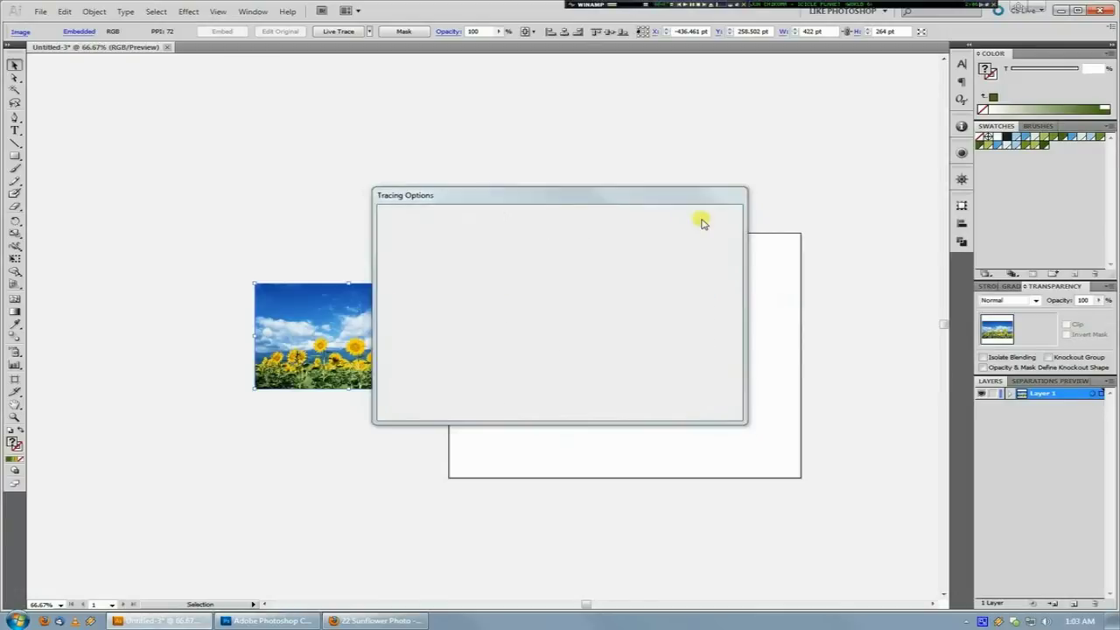
Delete the unwanted tracing swatches and zoom in on the artboard.
{"action": "left_click", "coordinate": [863, 207]}
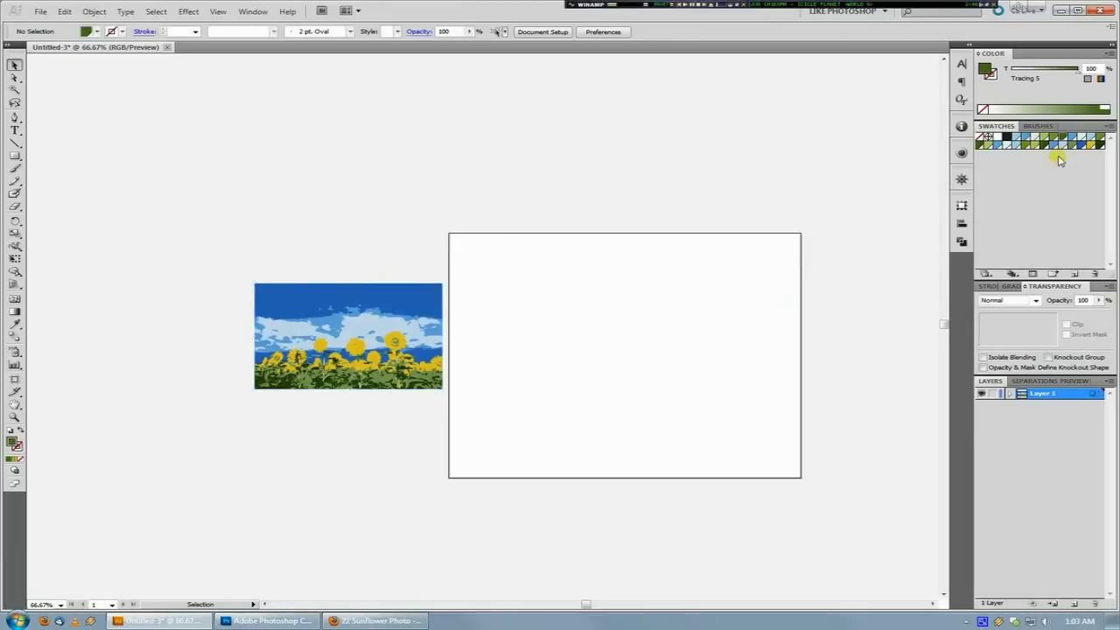
{"action": "left_click", "coordinate": [1015, 138]}
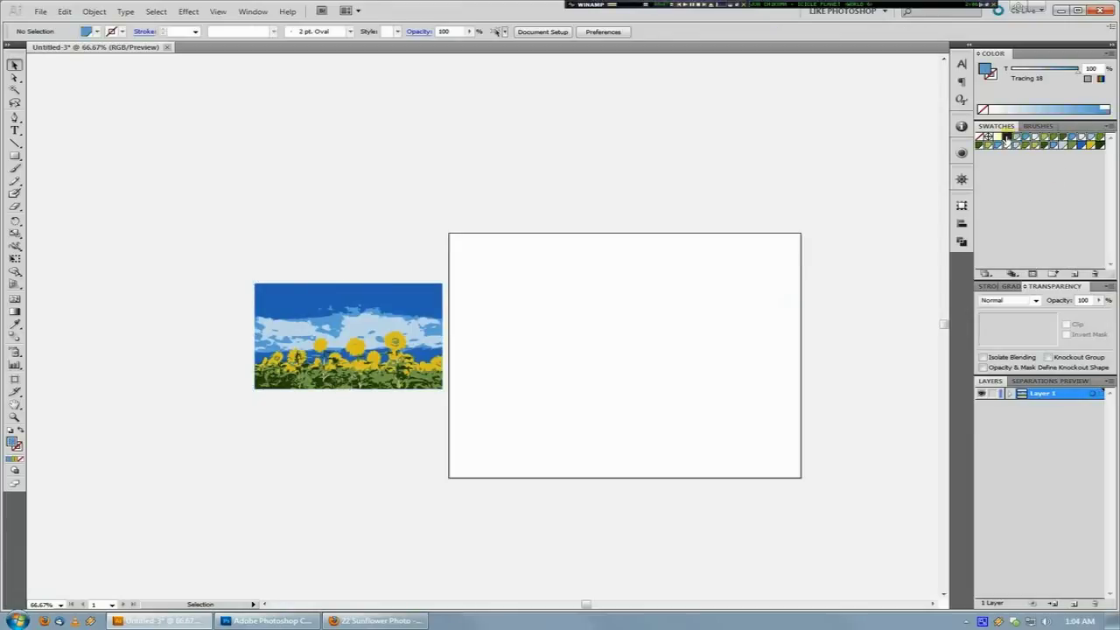
{"action": "left_click", "coordinate": [1094, 274]}
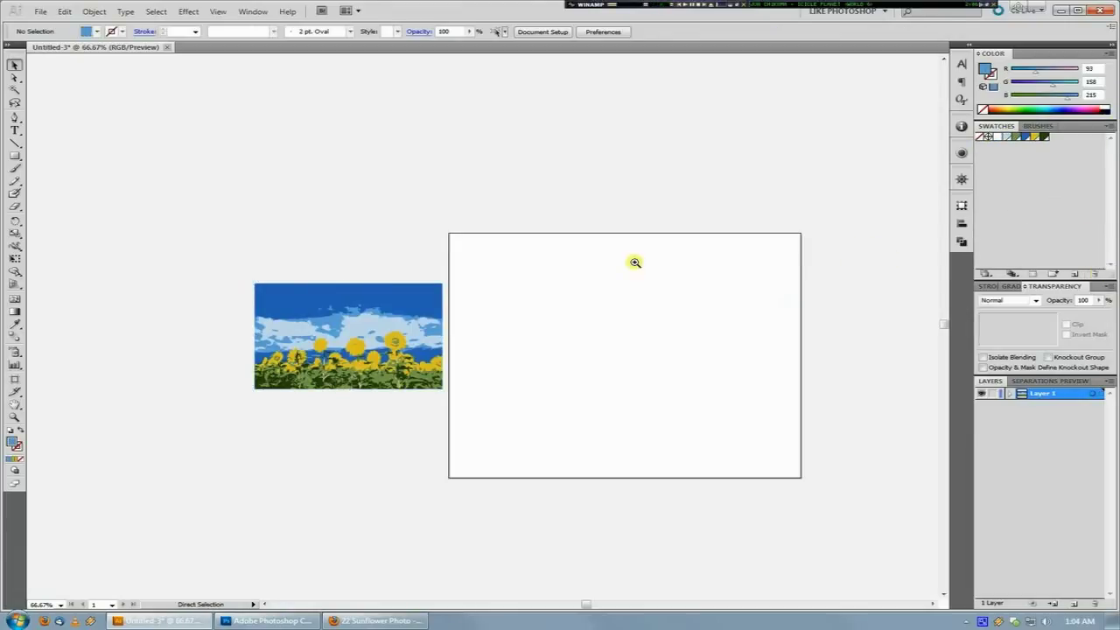
{"action": "mouse_move", "coordinate": [491, 223]}
{"action": "left_mouse_down"}
{"action": "mouse_move", "coordinate": [726, 405]}
{"action": "mouse_move", "coordinate": [809, 451]}
{"action": "left_mouse_up"}
Draw three stacked equal bars in olive green, yellow and dark green near the artboard top.
{"action": "left_click", "coordinate": [14, 156]}
{"action": "left_click_drag", "start_coordinate": [188, 147], "coordinate": [464, 208]}
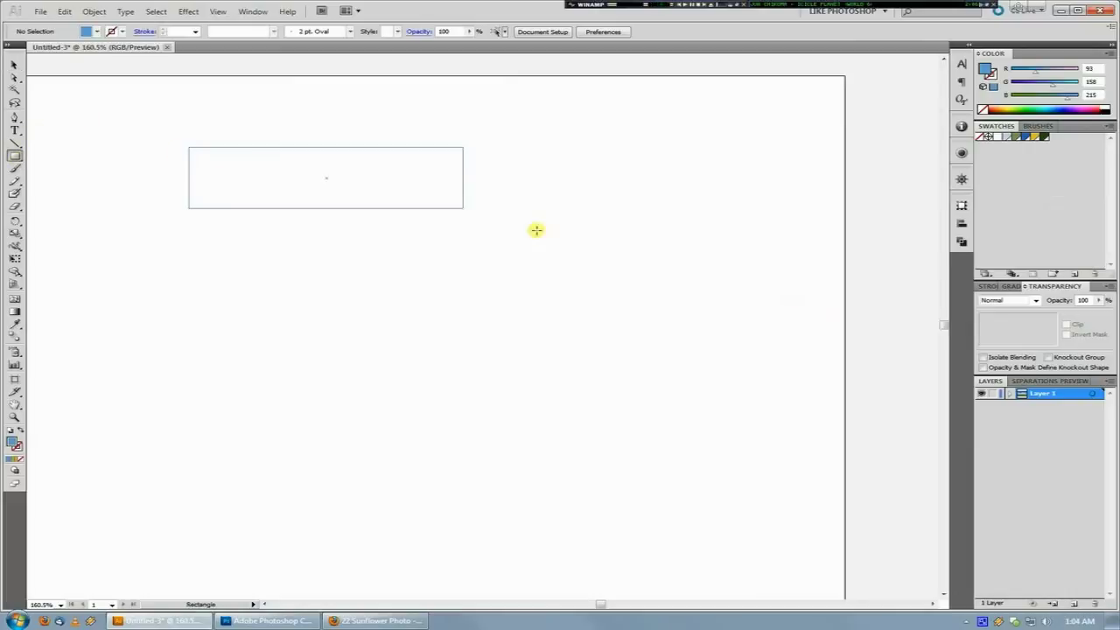
{"action": "left_click_drag", "start_coordinate": [537, 230], "coordinate": [667, 226]}
{"action": "left_click", "coordinate": [1013, 137]}
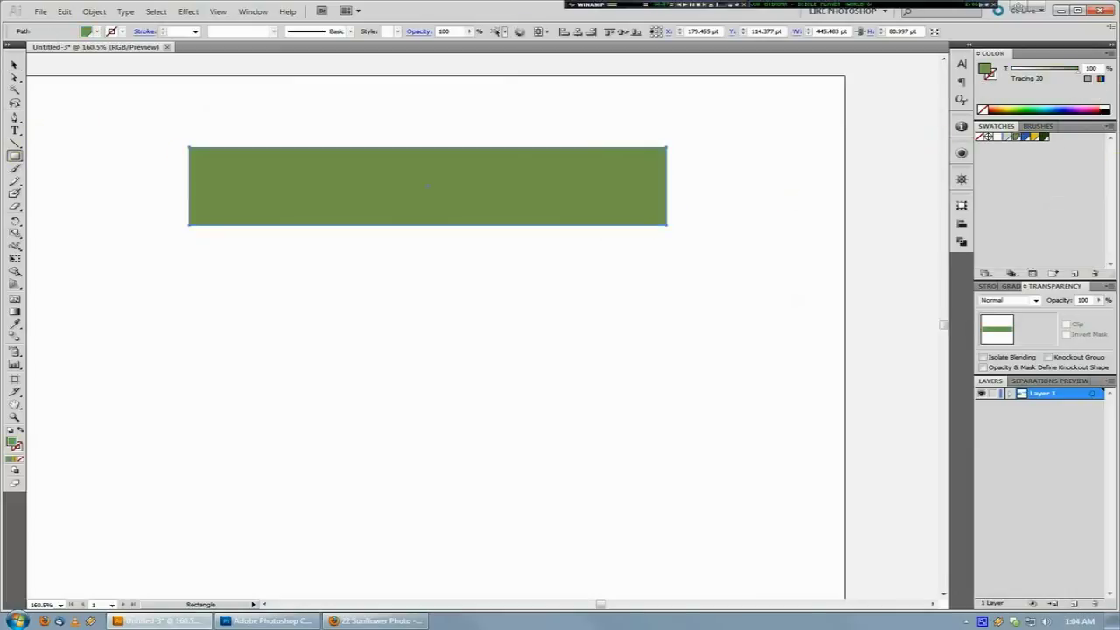
{"action": "left_click", "coordinate": [13, 65]}
{"action": "left_click_drag", "start_coordinate": [379, 203], "coordinate": [381, 270]}
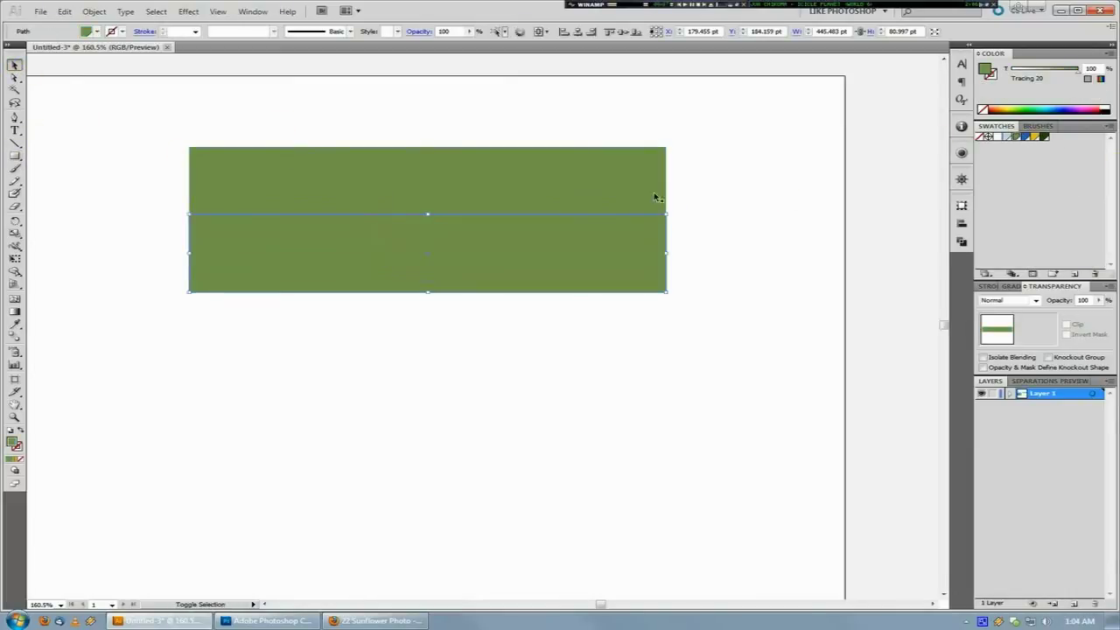
{"action": "left_click", "coordinate": [1034, 138]}
{"action": "left_click_drag", "start_coordinate": [460, 272], "coordinate": [460, 349]}
{"action": "left_click", "coordinate": [1044, 137]}
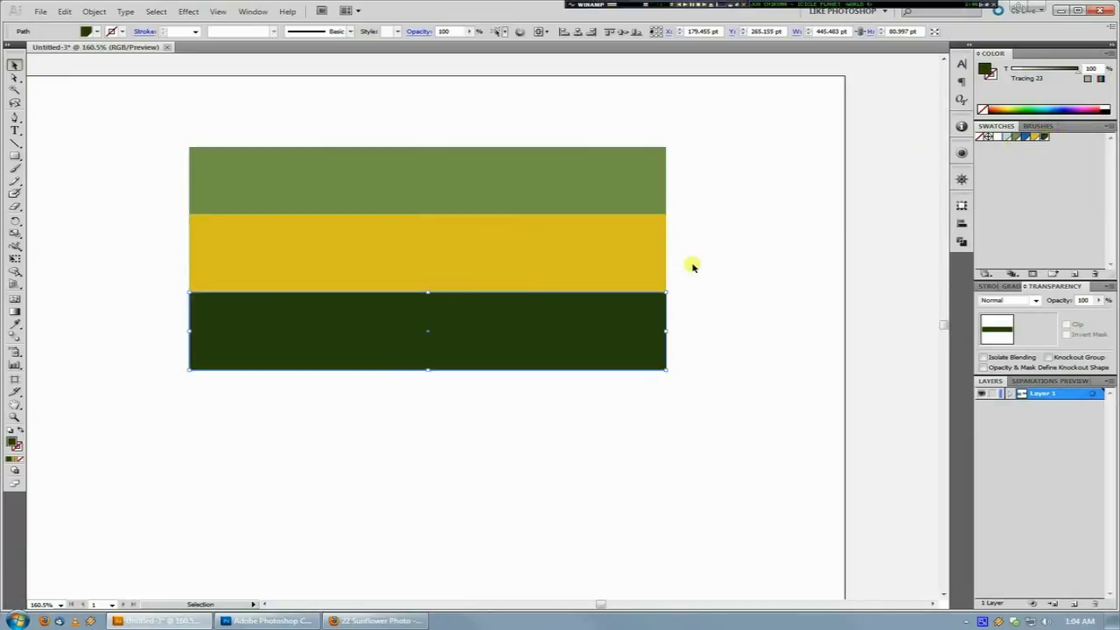
{"action": "left_click", "coordinate": [693, 295]}
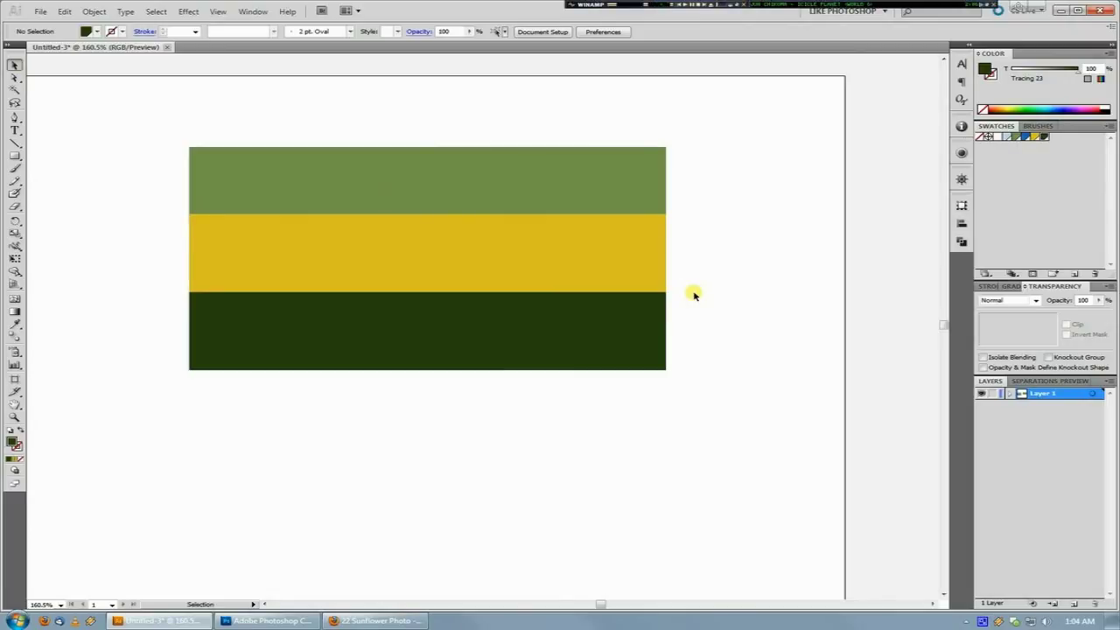
Zoom out and pan to show the artboard alongside the traced sunflower image.
{"action": "key", "text": "ctrl+1"}
{"action": "left_click_drag", "start_coordinate": [277, 370], "coordinate": [553, 280]}
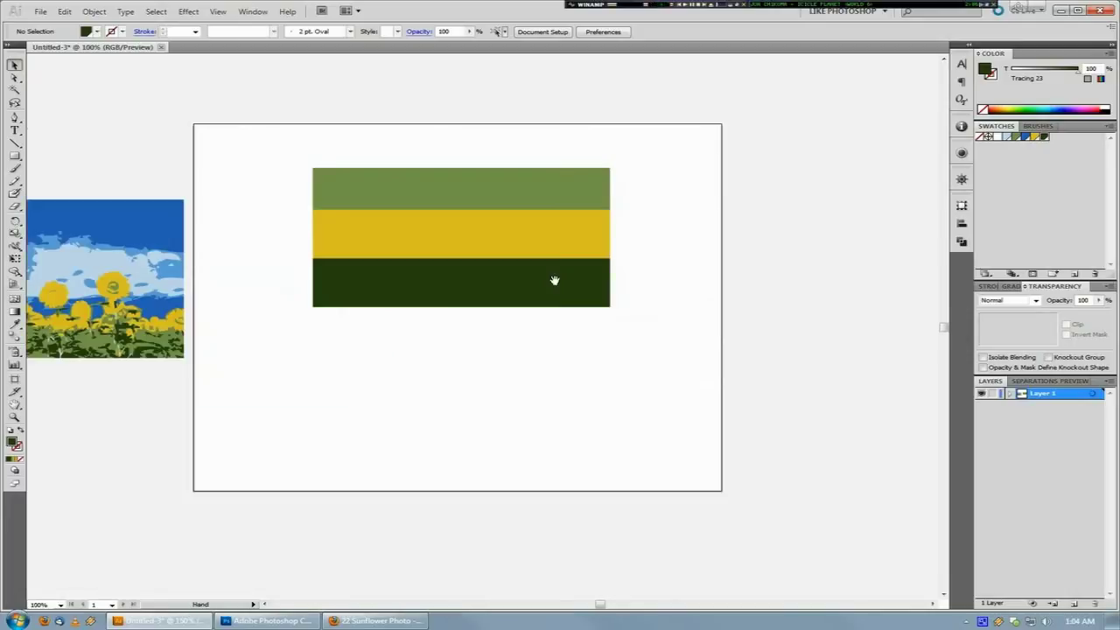
{"action": "left_click_drag", "start_coordinate": [434, 361], "coordinate": [526, 356]}
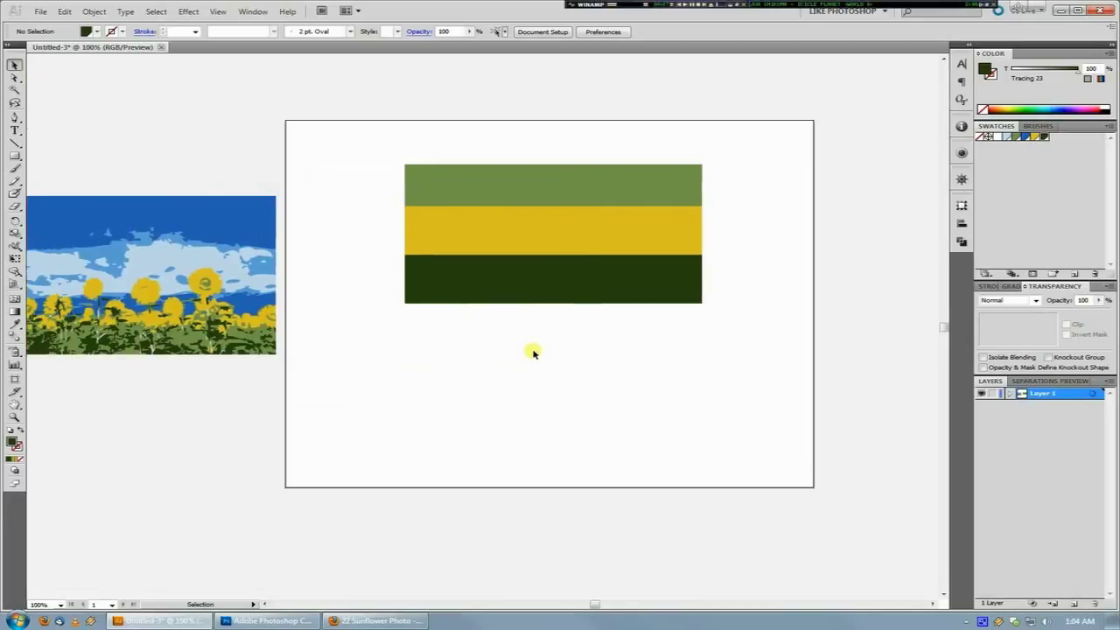